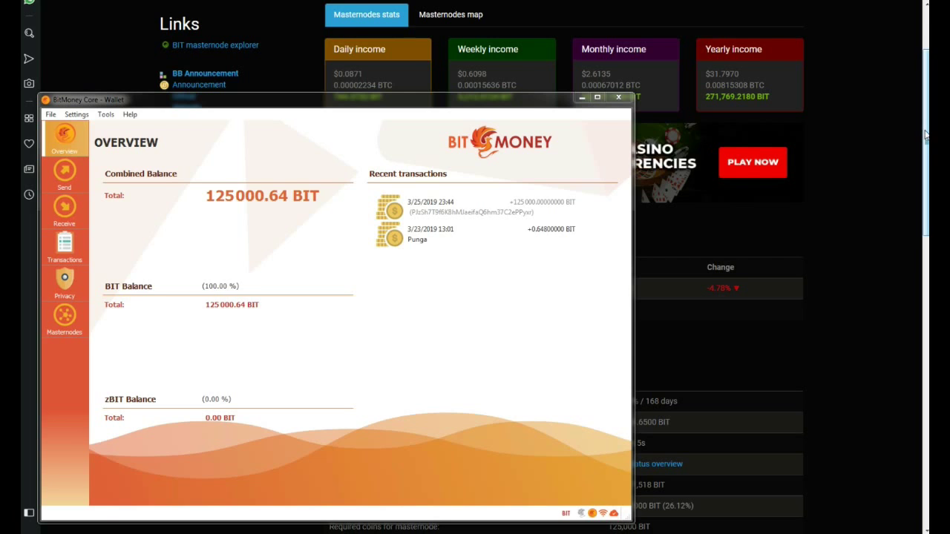
Step: Bring the masternodes.online BIT stats page in front of the wallet holding 125000.64 BIT
left_click_drag(925, 134, 925, 184)
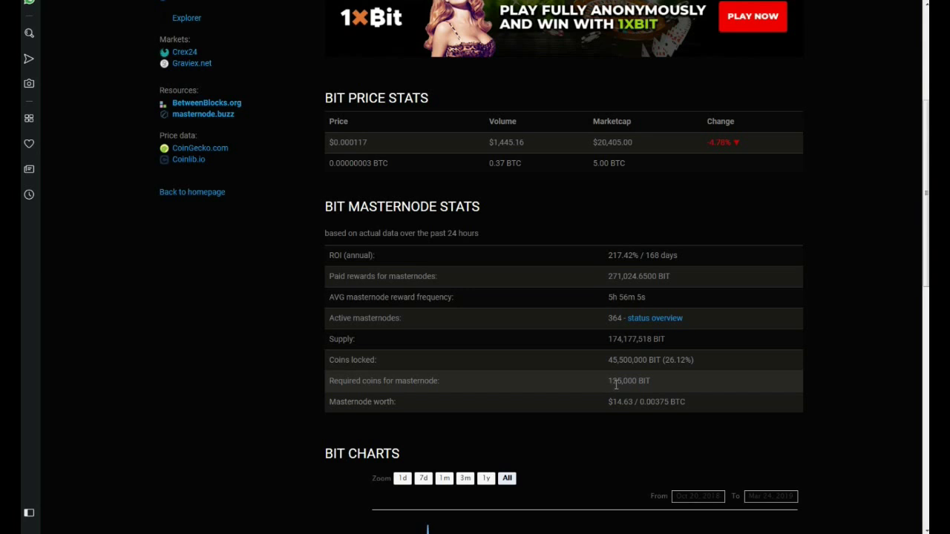
Step: Scroll up to the BIT income boxes, then return to the BitMoney wallet and nudge its window
scroll(615, 386, "up", 2)
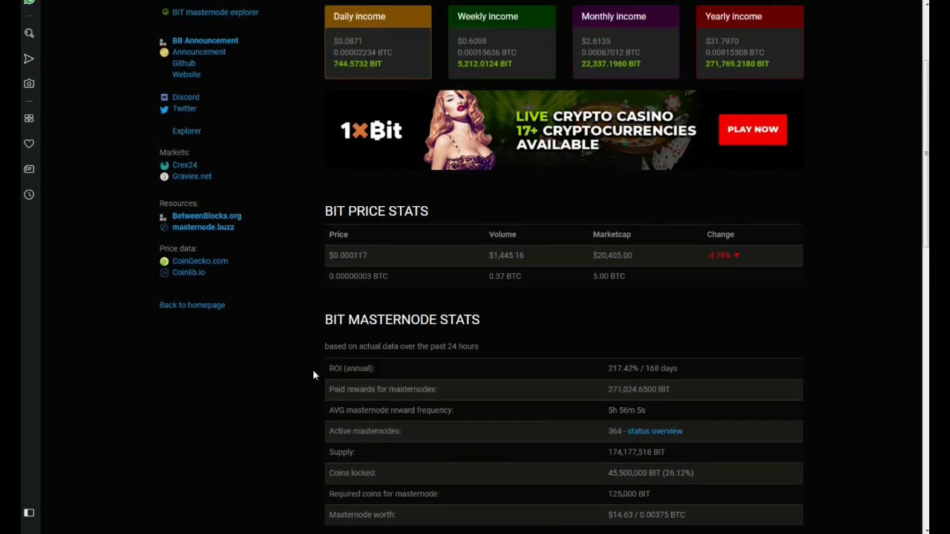
scroll(300, 310, "up", 1)
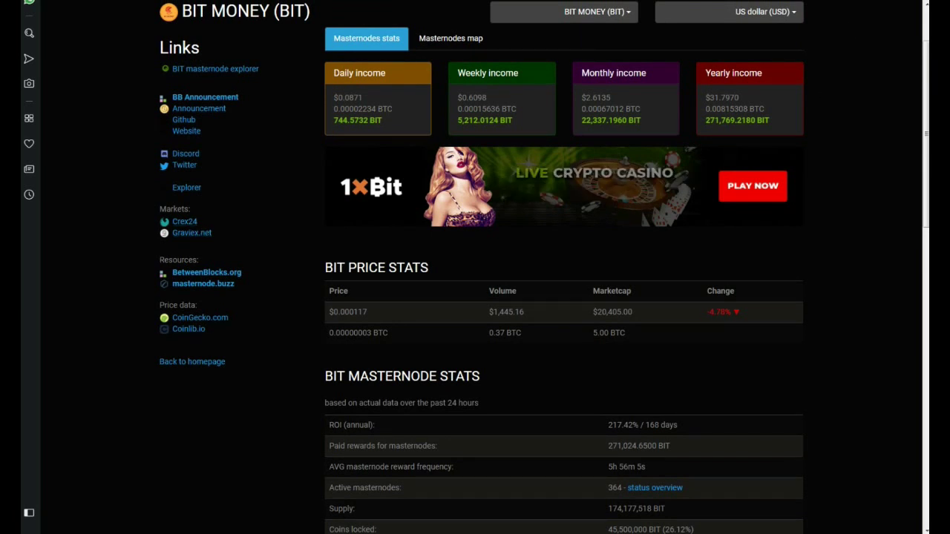
key("alt+Tab")
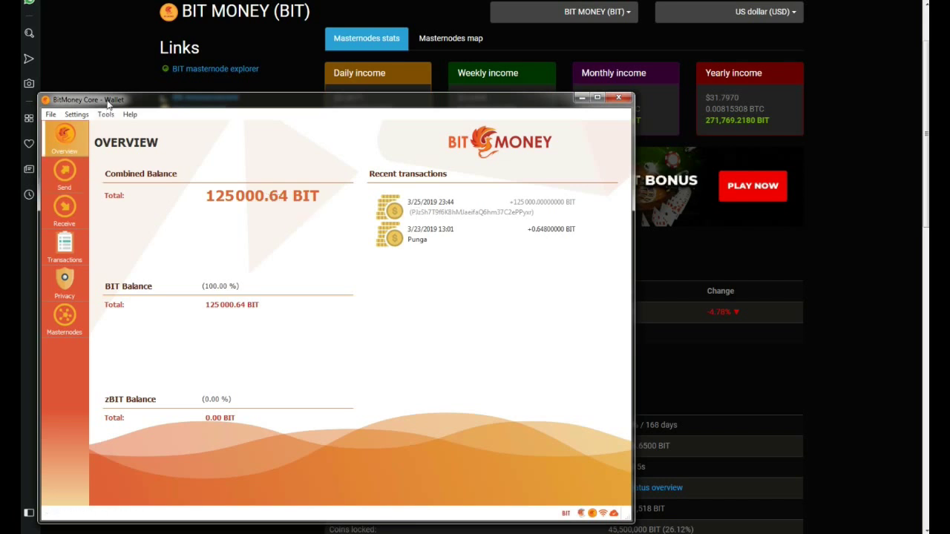
left_click_drag(107, 100, 136, 93)
Step: Request a payment on the Receive page to create a new address labelled MN1
left_click(93, 202)
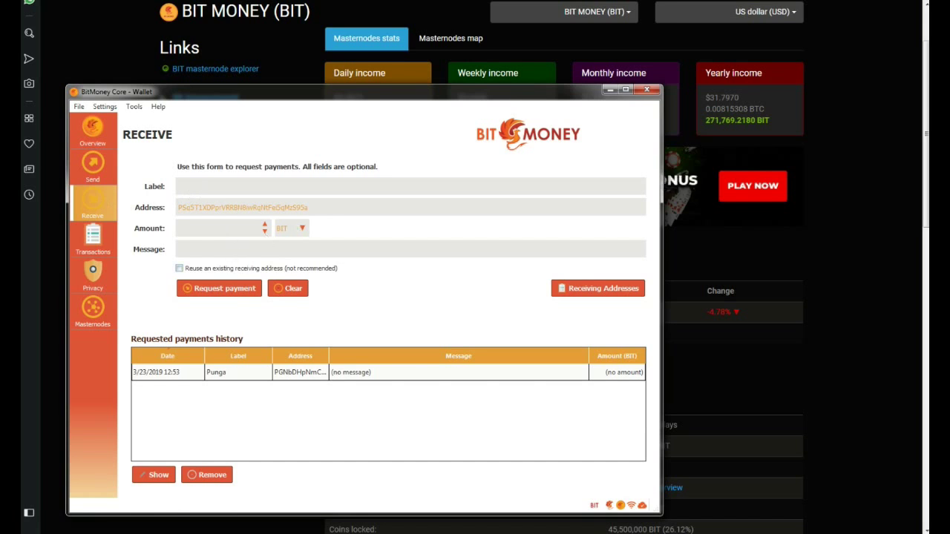
left_click(228, 188)
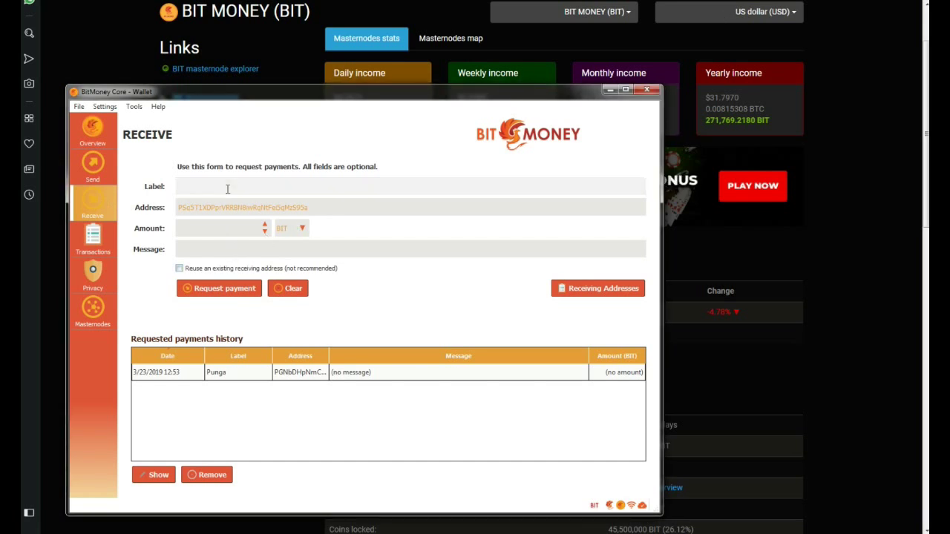
type("MN1")
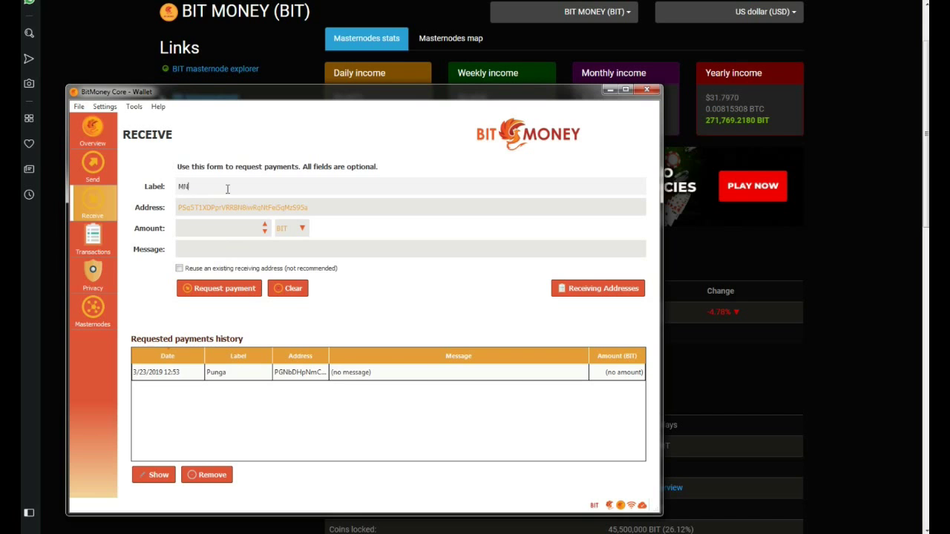
left_click(215, 289)
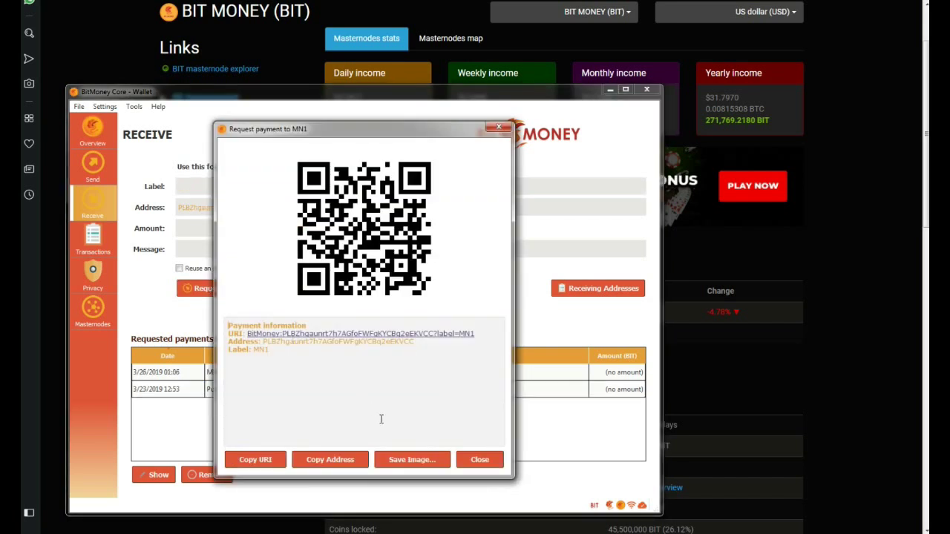
Step: Copy the MN1 address from the payment request window and close it
double_click(323, 341)
right_click(323, 342)
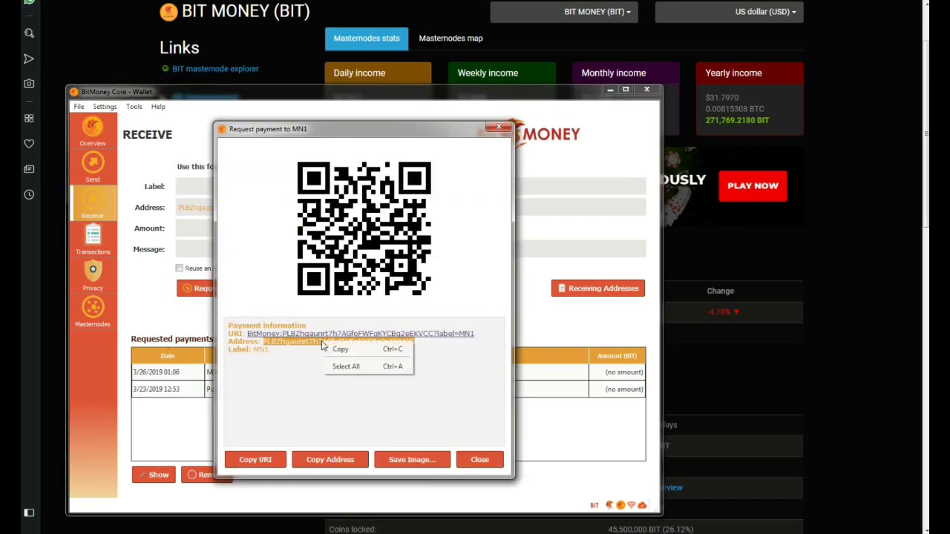
left_click(336, 348)
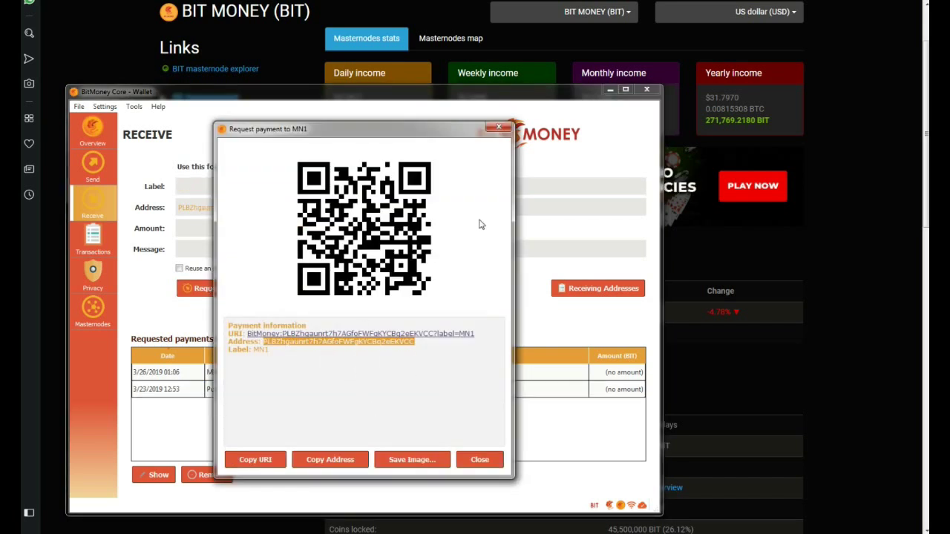
left_click(497, 128)
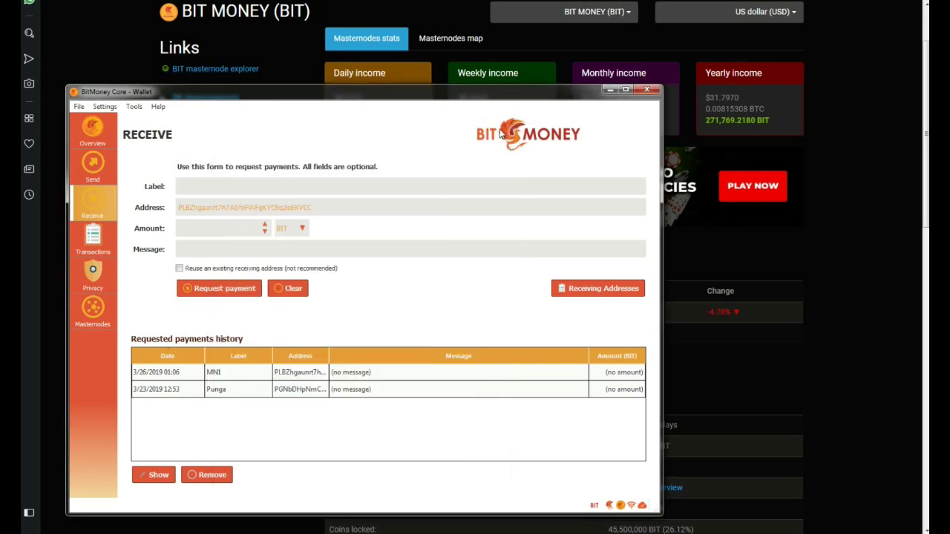
Step: Reopen the MN1 request from the payment history and copy its address again
left_click(295, 373)
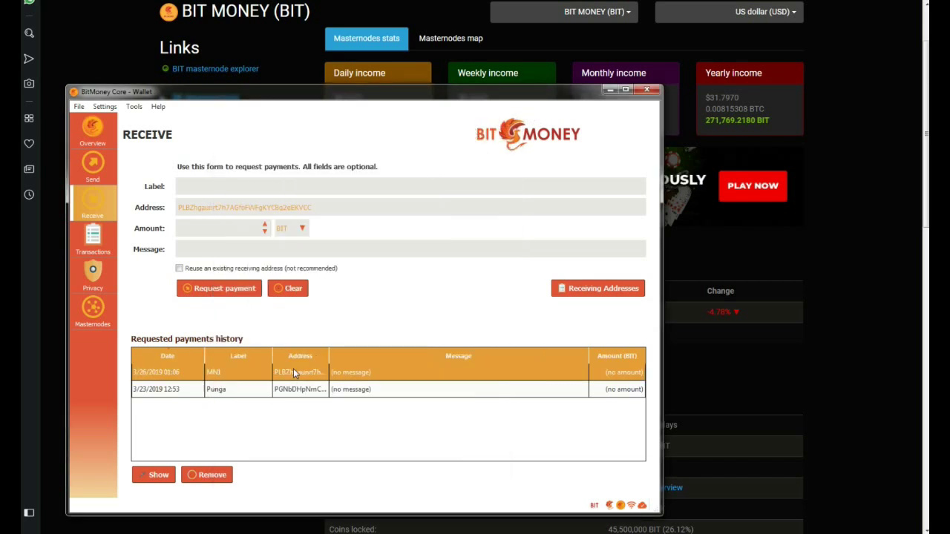
double_click(294, 373)
double_click(319, 343)
right_click(319, 342)
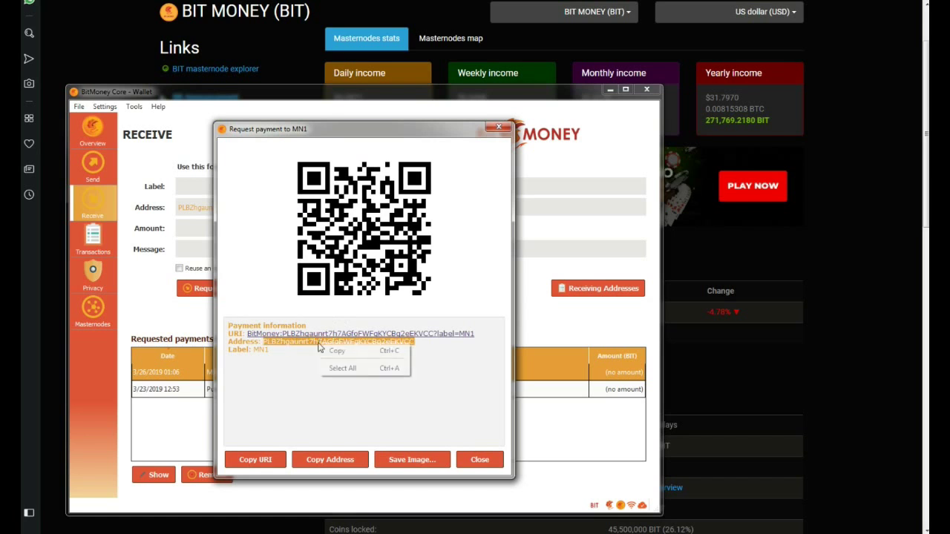
left_click(334, 352)
left_click(499, 127)
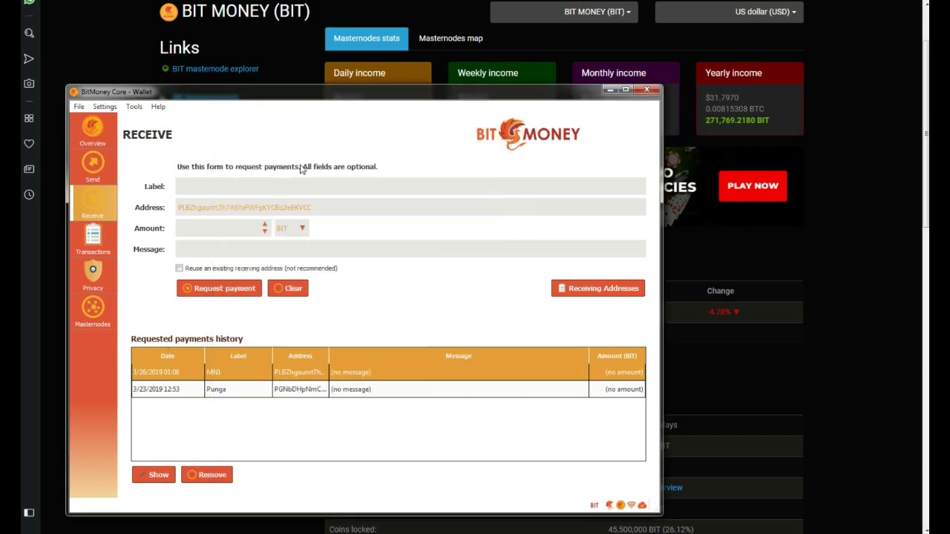
Step: Paste the MN1 address as recipient, enter 125000 BIT and confirm the send
left_click(104, 165)
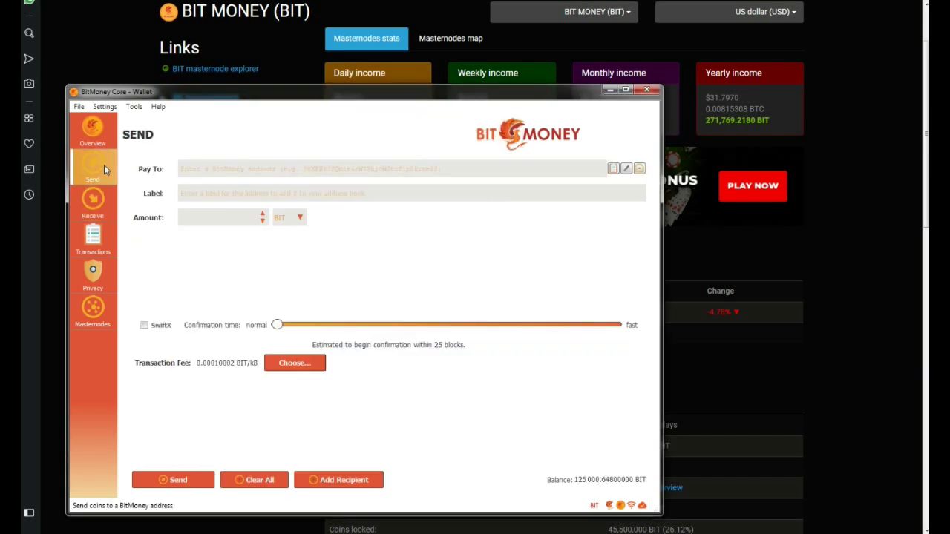
left_click(243, 168)
right_click(244, 167)
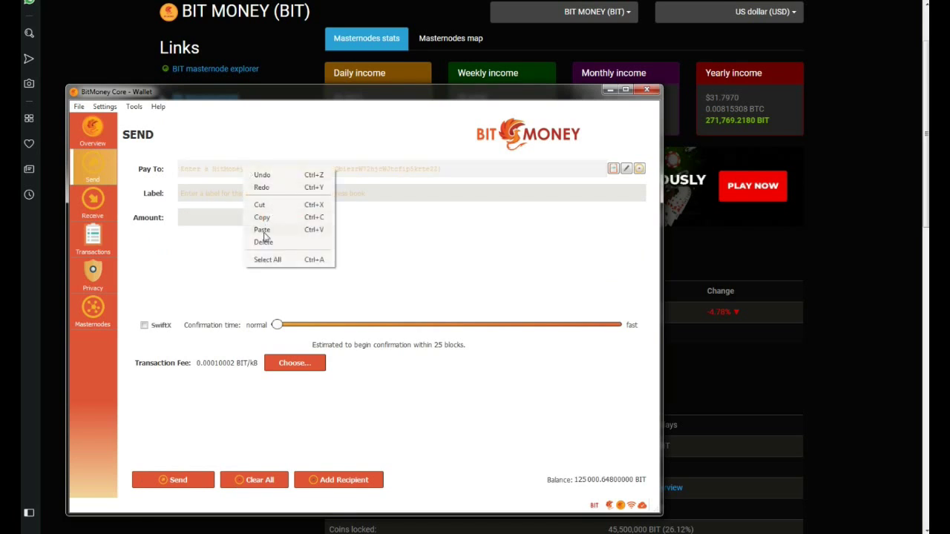
left_click(266, 231)
left_click(210, 216)
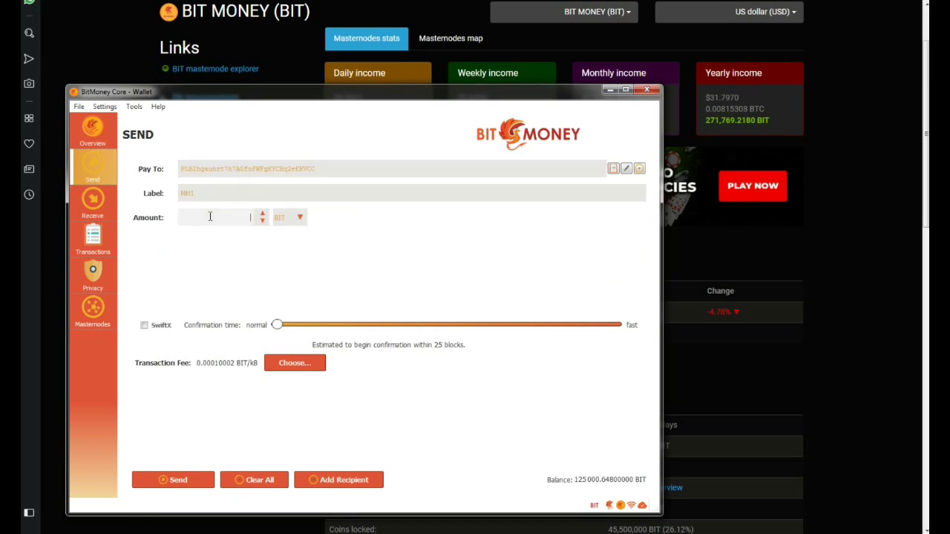
type("125000")
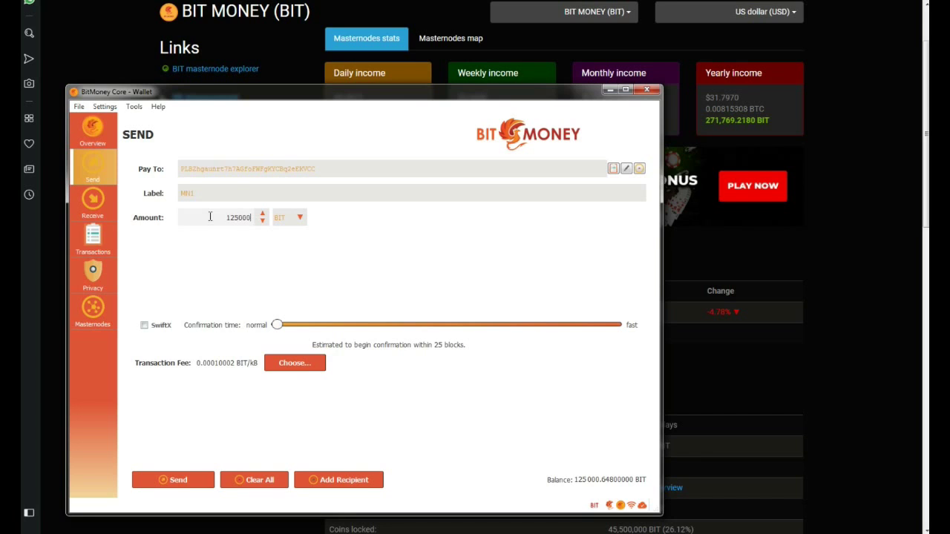
key("Return")
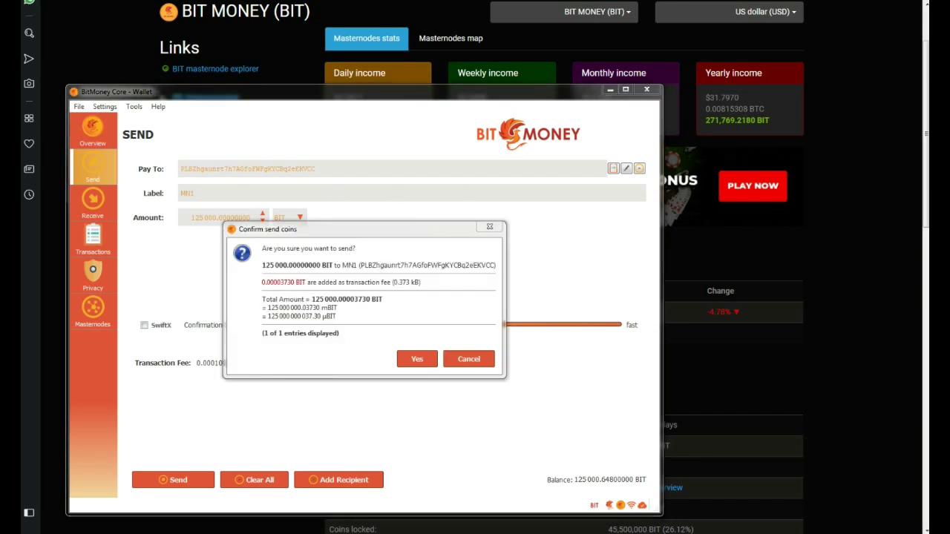
left_click(416, 359)
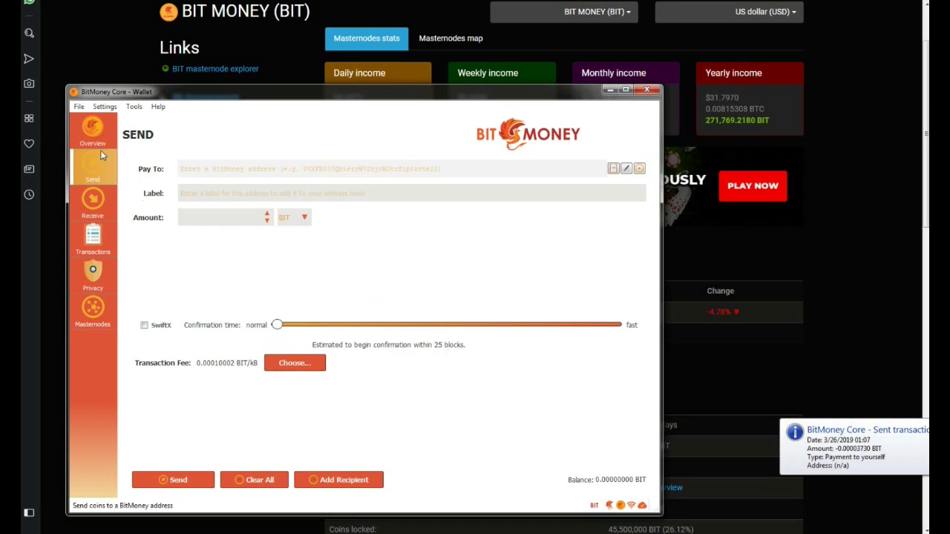
Step: Check the Overview pending balance and view the Payment to yourself transaction details
left_click(93, 200)
left_click(95, 138)
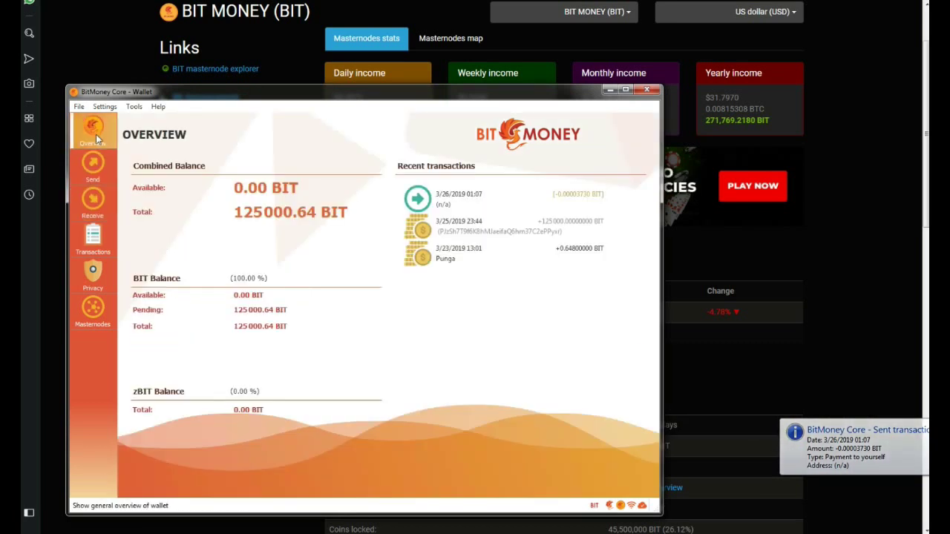
left_click(93, 237)
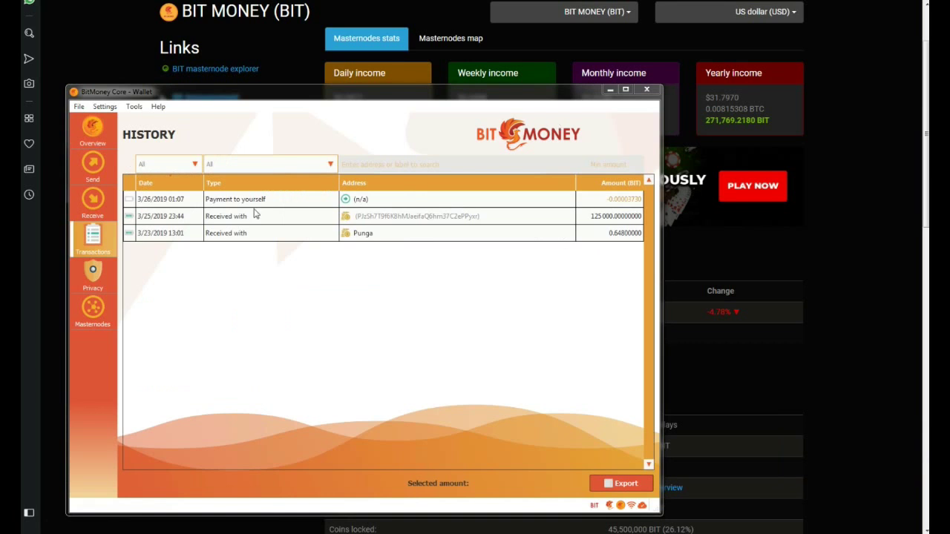
left_click(131, 201)
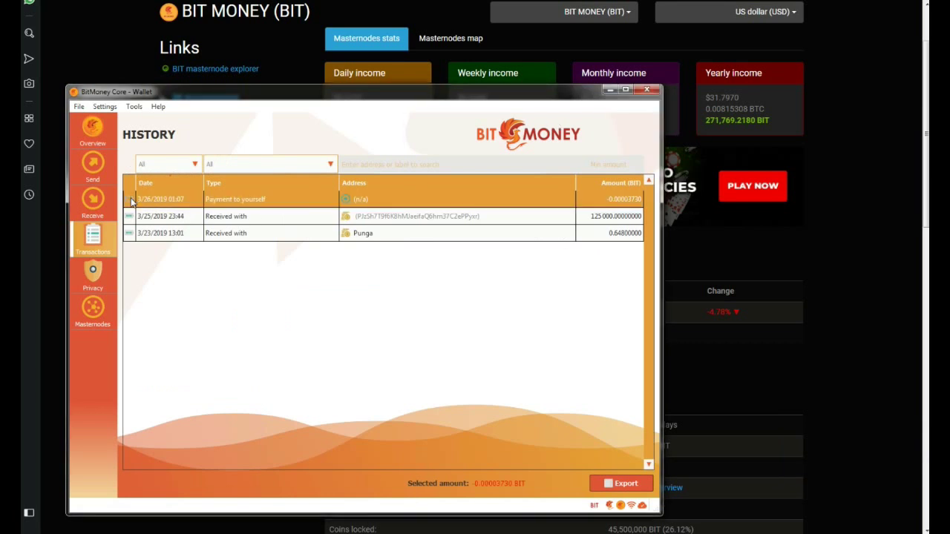
double_click(132, 200)
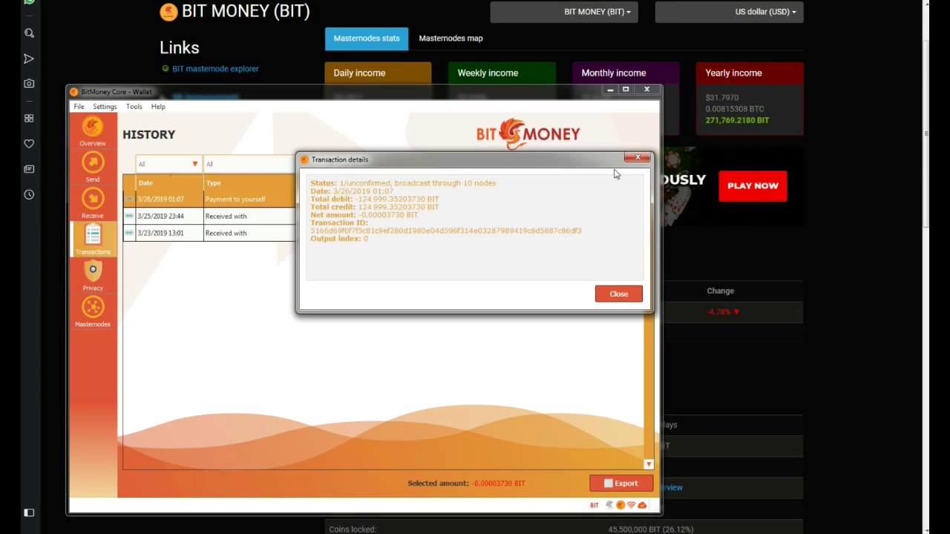
left_click(637, 160)
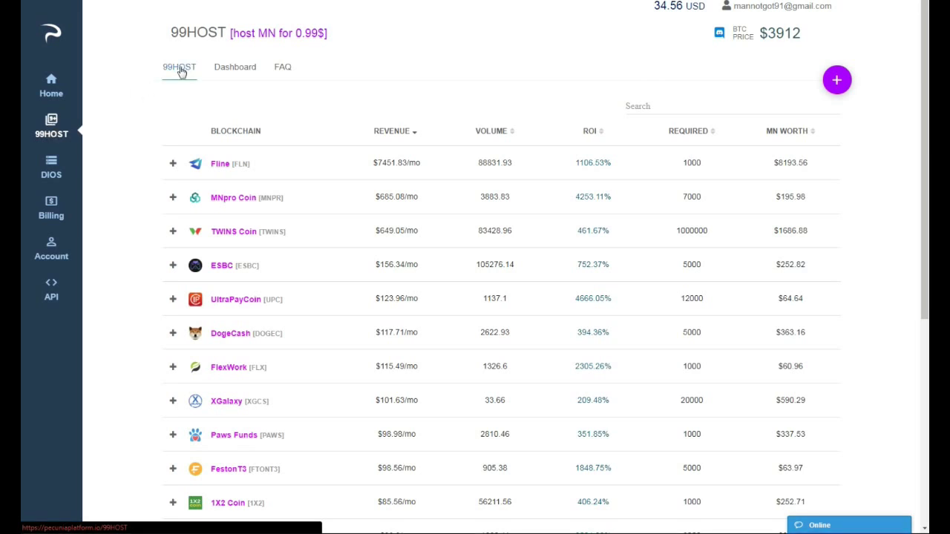
Step: Search the hostable coins for 'bit', create a BitMoney node and continue with the one-month plan
left_click(715, 110)
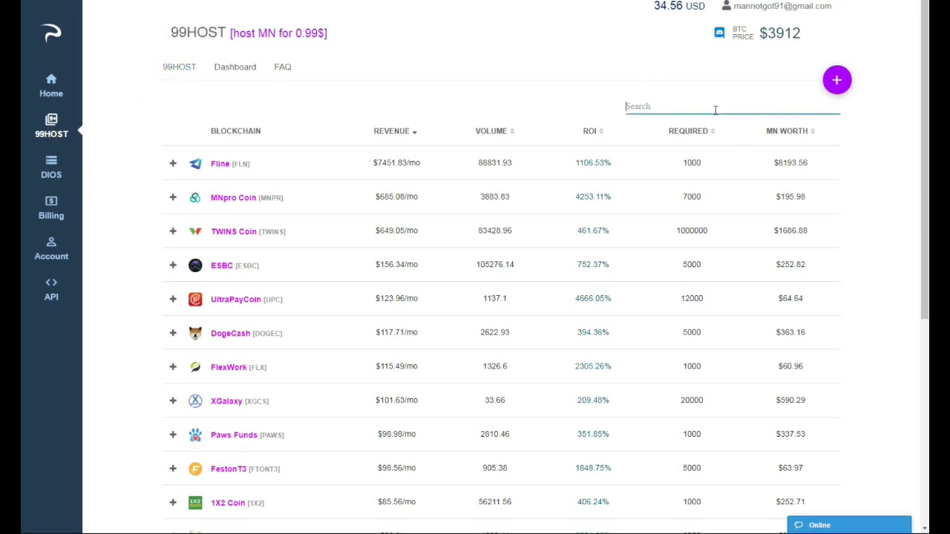
type("bit")
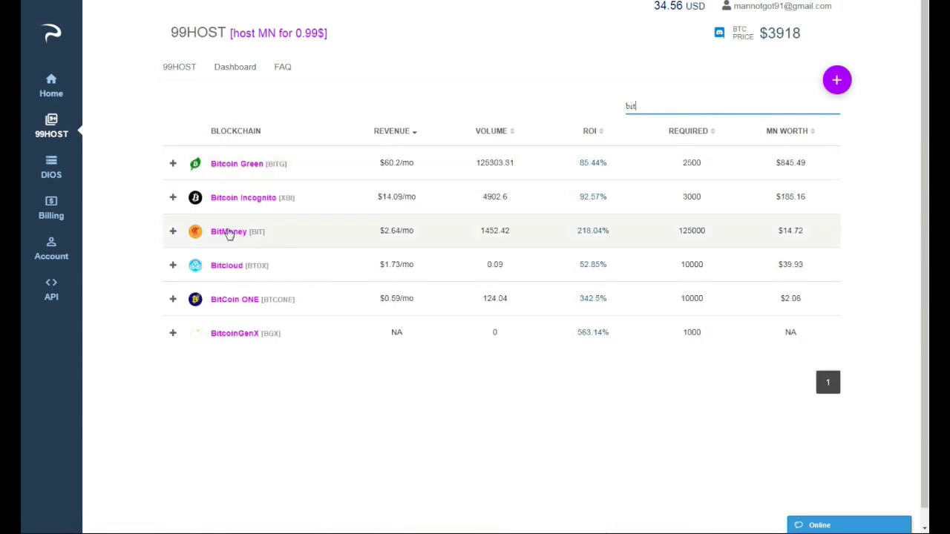
left_click(230, 233)
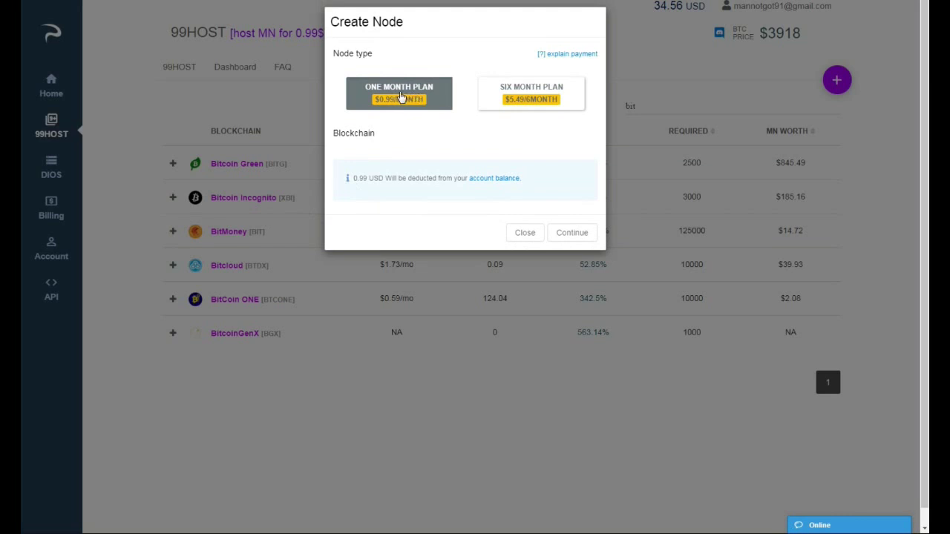
left_click(563, 233)
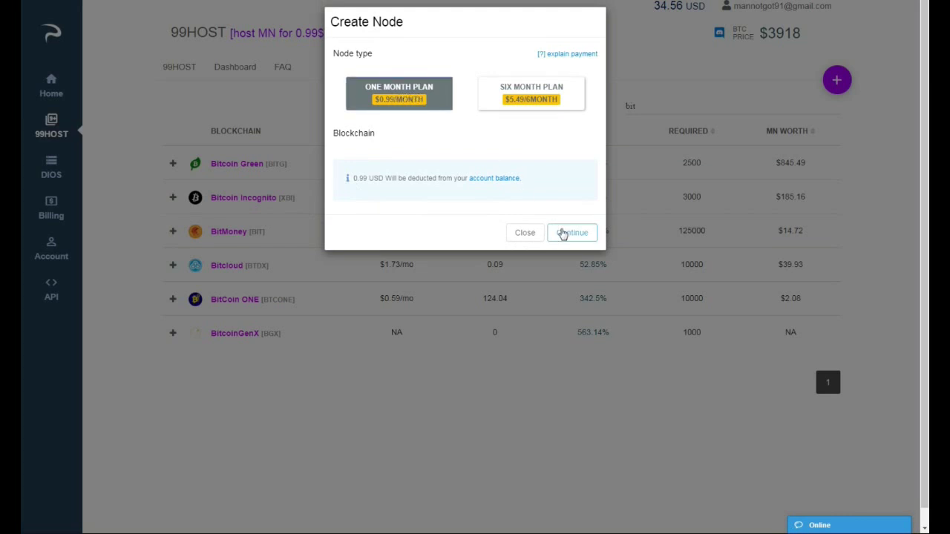
left_click(564, 233)
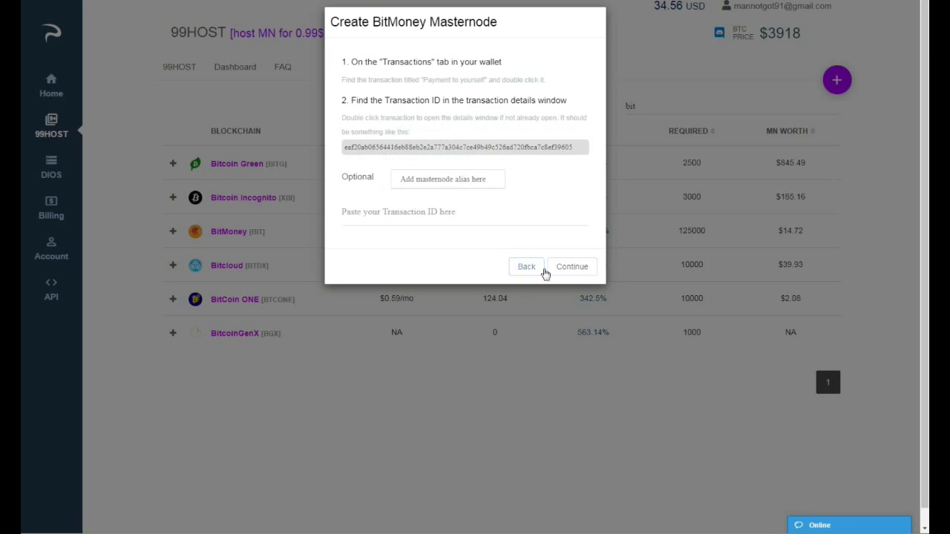
Step: Enter MN1 as the masternode name, then switch to the wallet's transaction history
left_click(454, 186)
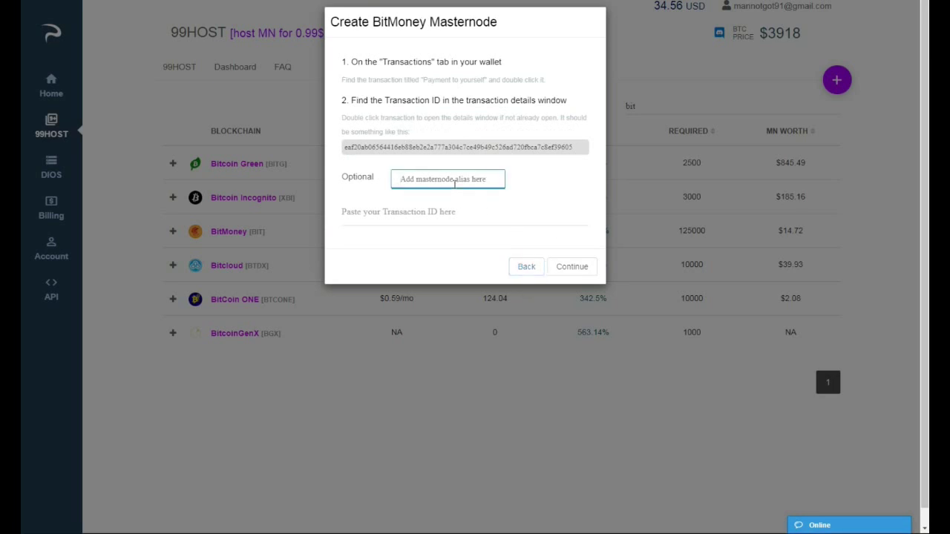
type("MN1")
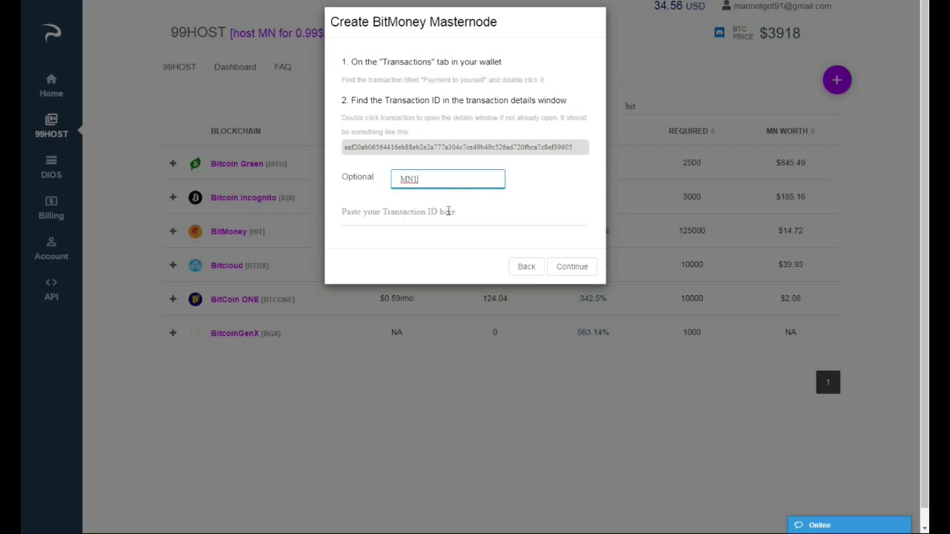
left_click(448, 211)
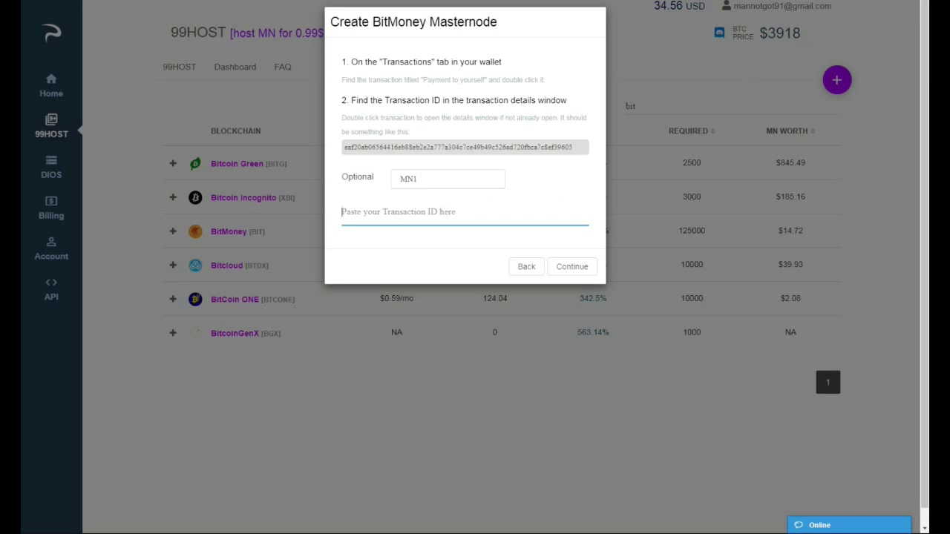
key("alt+Tab")
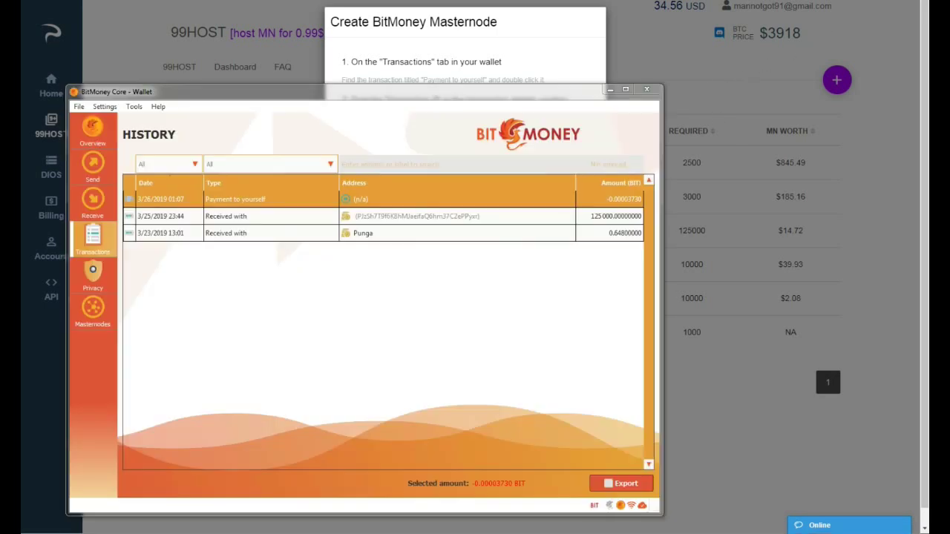
Step: Copy the transaction ID from the Payment to yourself transaction details
double_click(132, 200)
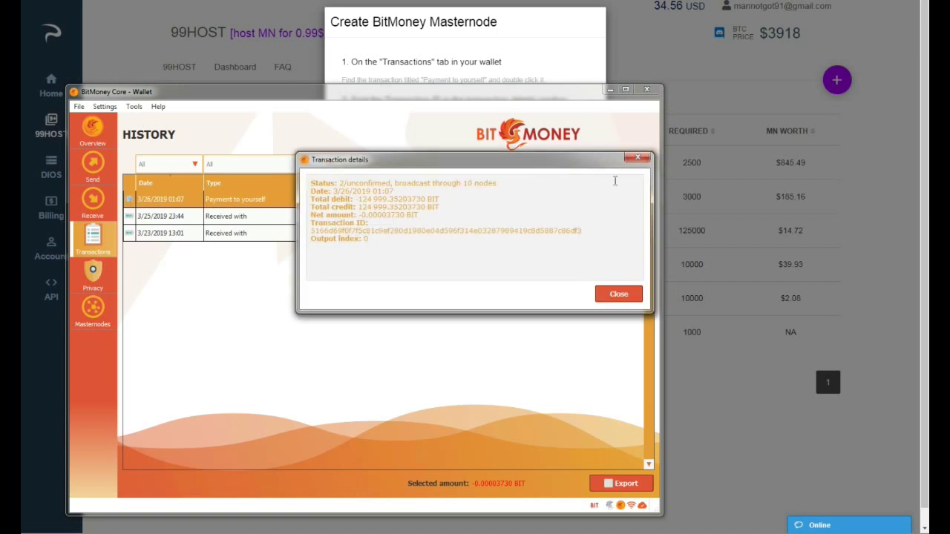
left_click(637, 157)
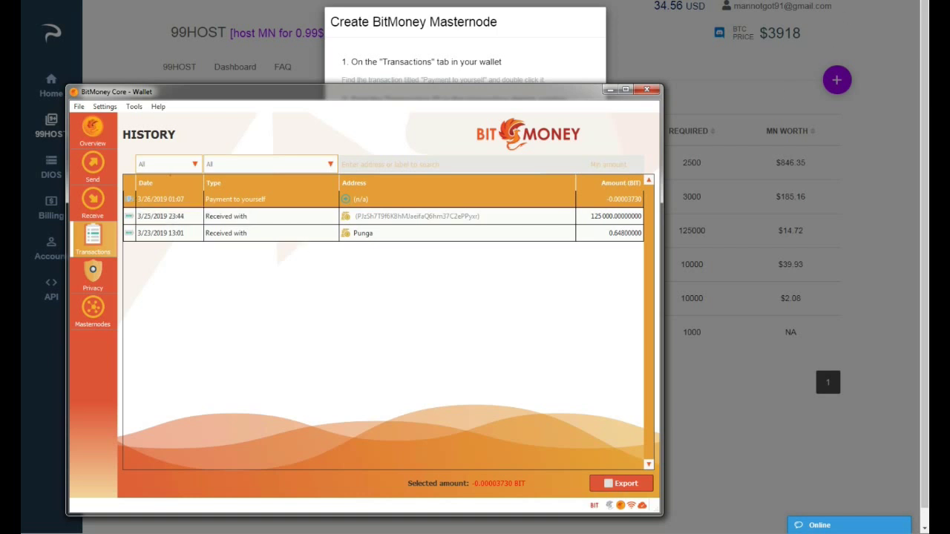
left_click(237, 216)
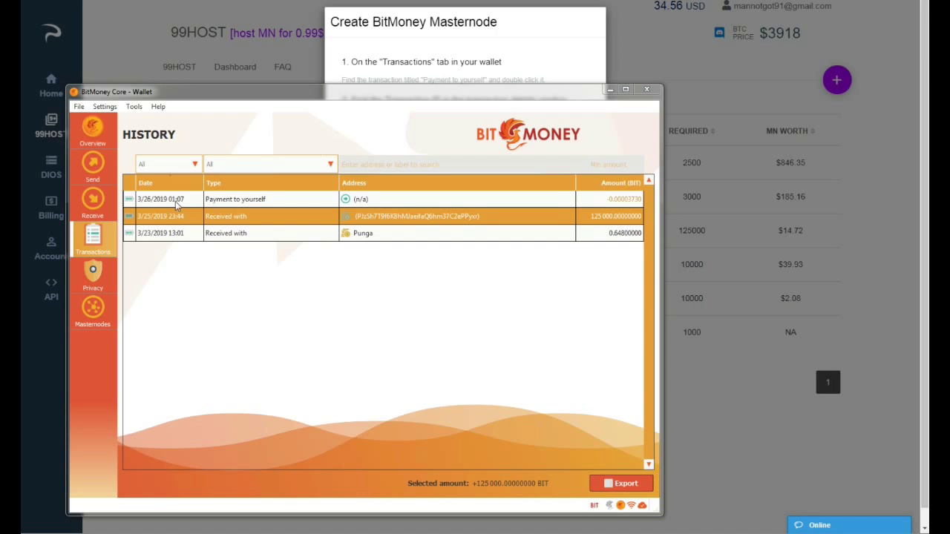
left_click(131, 200)
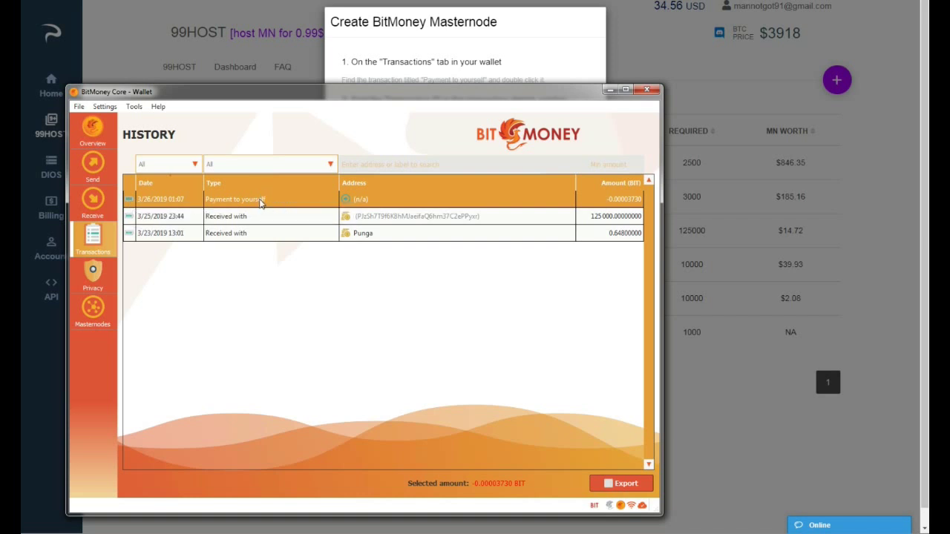
double_click(261, 200)
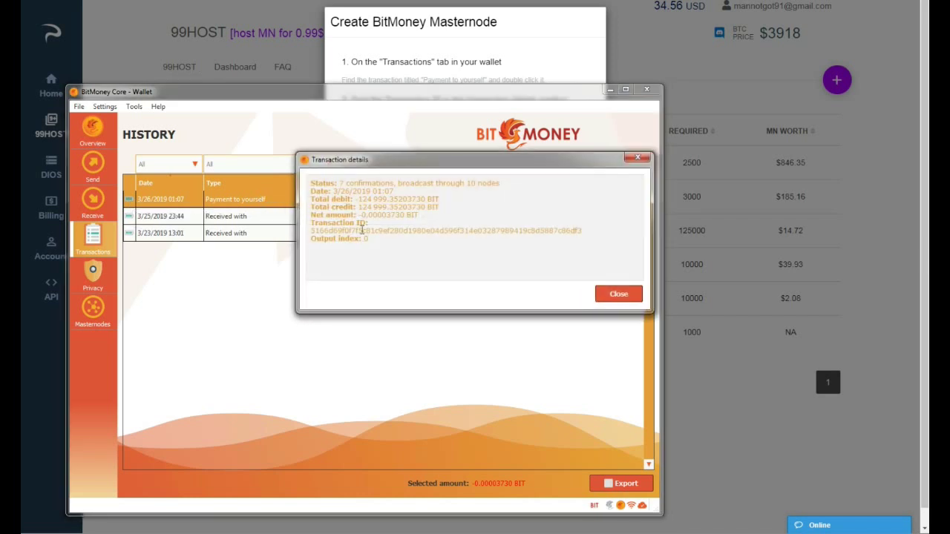
double_click(366, 232)
right_click(369, 235)
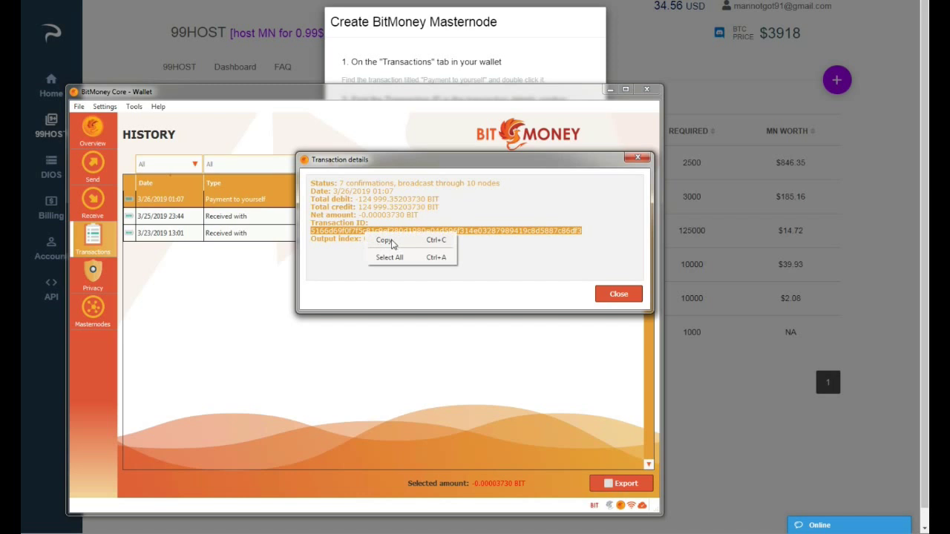
left_click(385, 240)
Step: Paste the transaction ID into 99HOST's Transaction ID field and continue to the confirmation
left_click(460, 47)
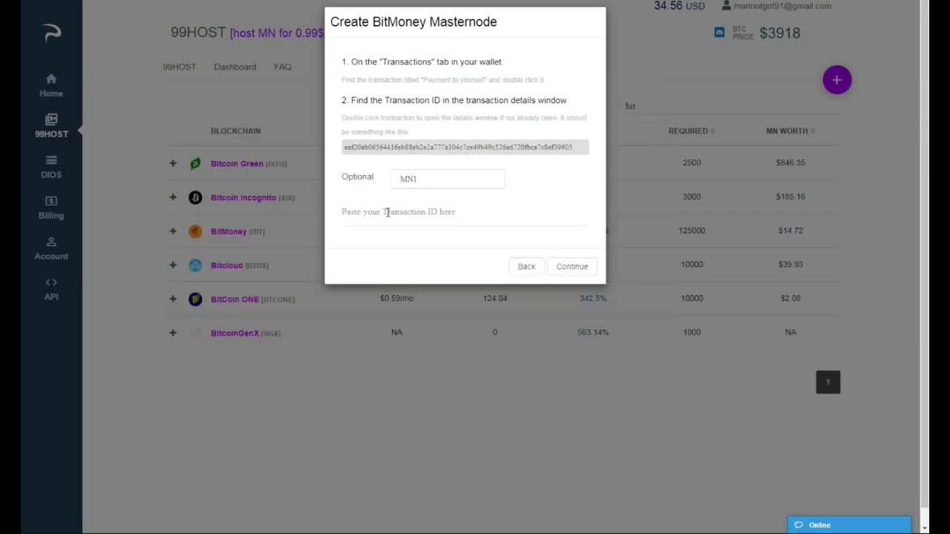
left_click(371, 212)
right_click(373, 214)
left_click(398, 275)
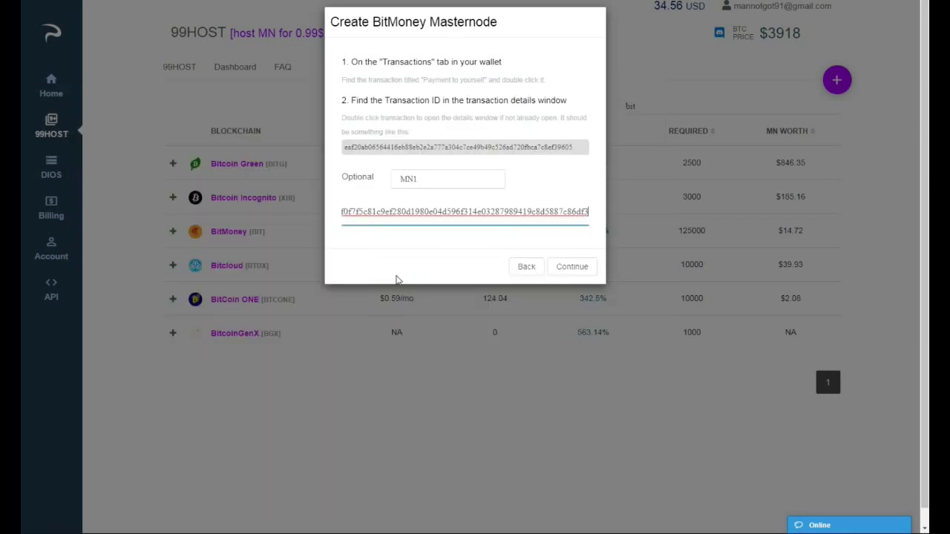
left_click(569, 275)
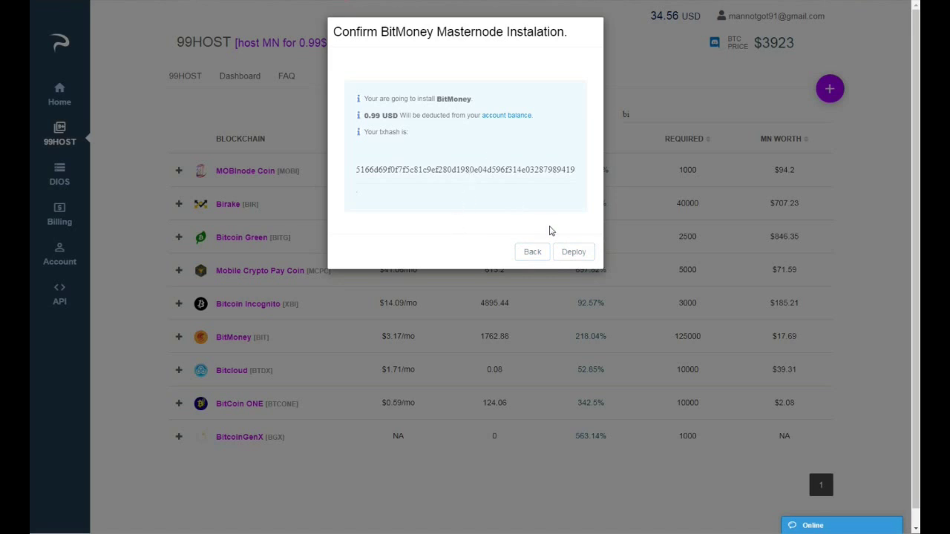
Step: Deploy the BitMoney masternode from the 0.99 USD installation confirmation
left_click(574, 253)
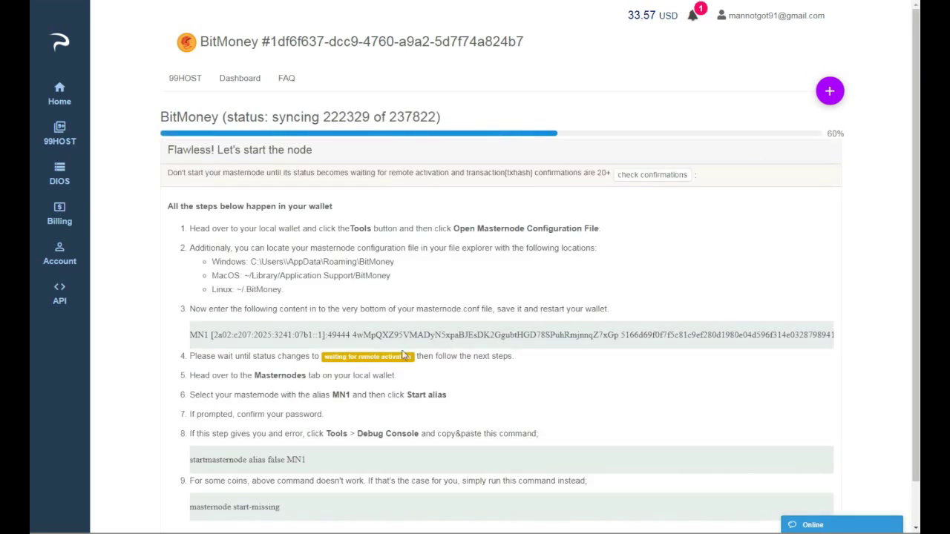
Step: Paste the hosting page's MN1 line (node address, port 49444, key) into the Masternode Configuration File and save
double_click(366, 341)
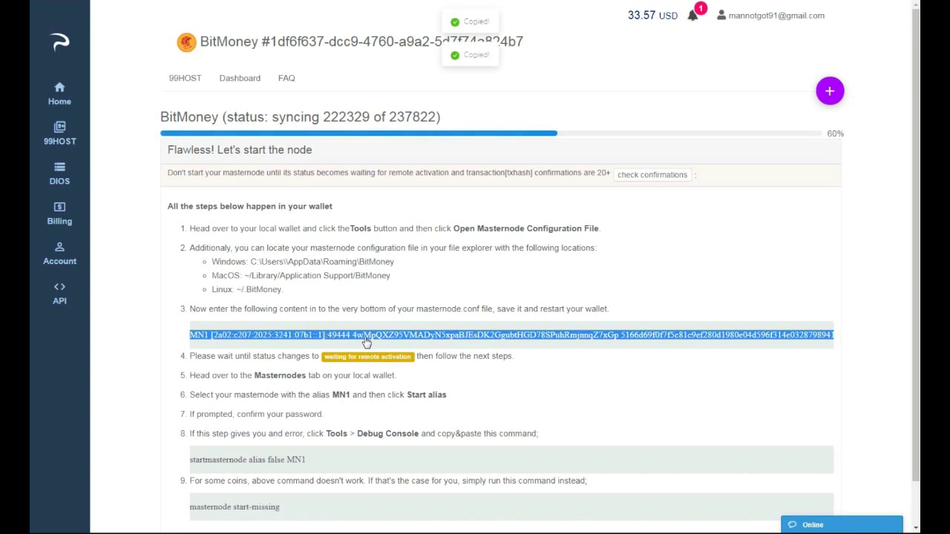
right_click(372, 345)
left_click(393, 347)
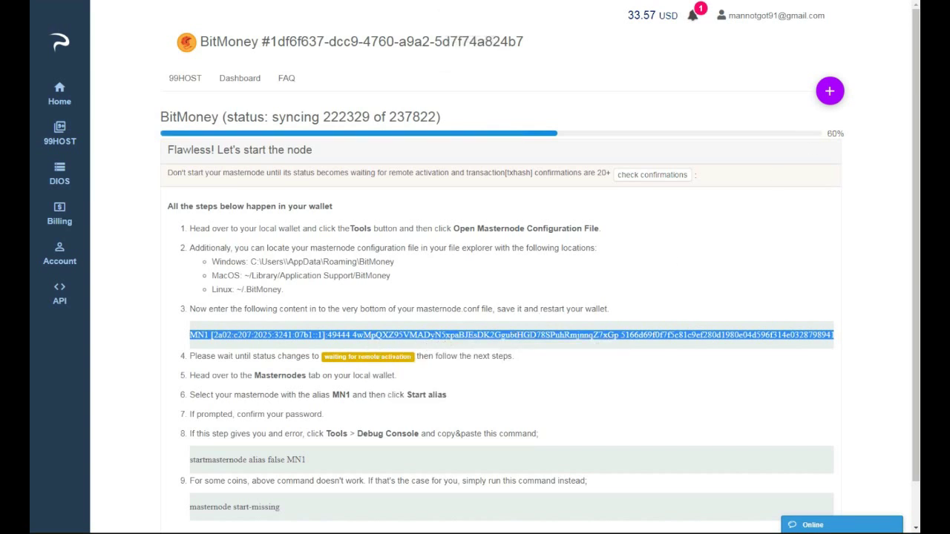
key("alt+Tab")
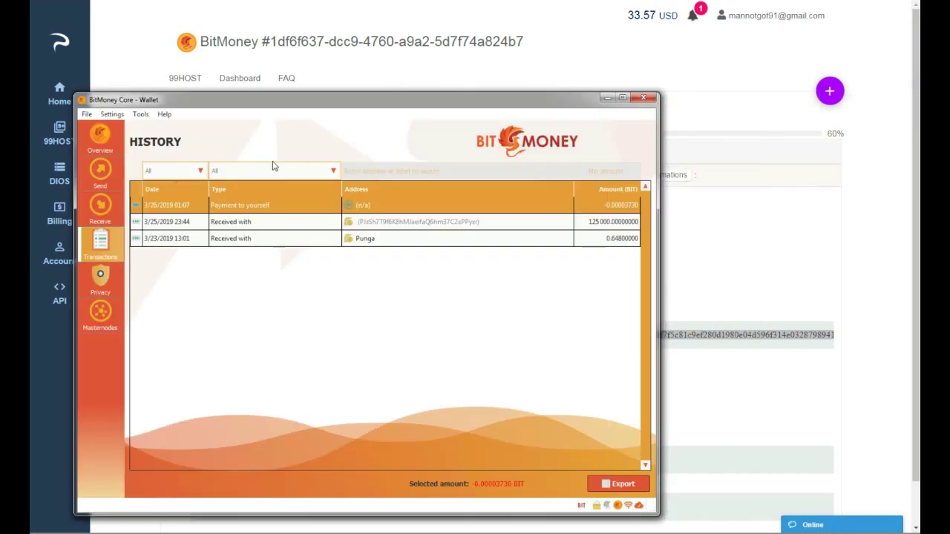
left_click(141, 115)
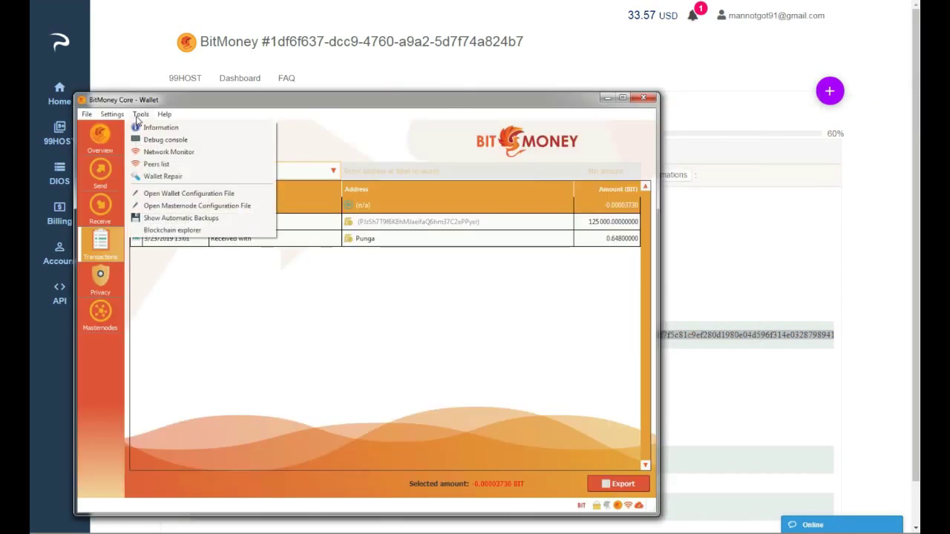
left_click(165, 206)
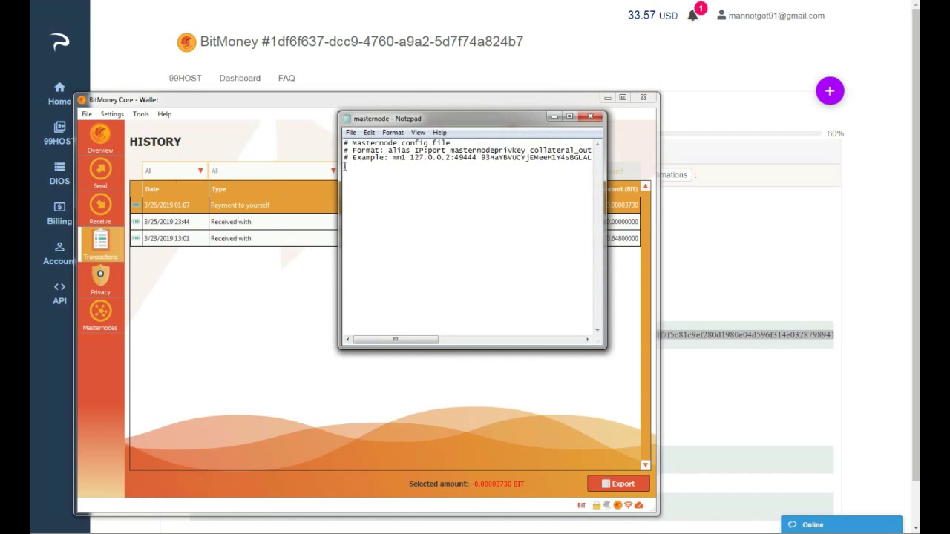
right_click(348, 167)
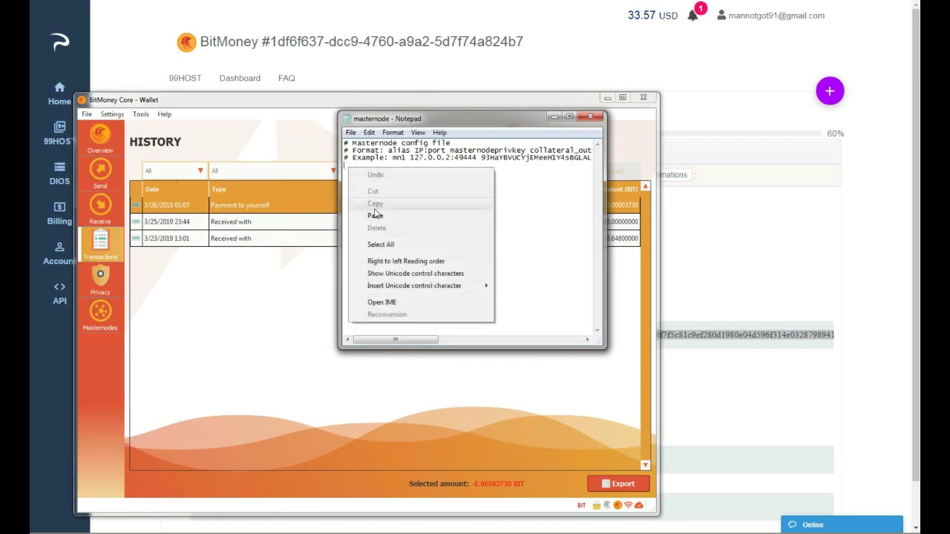
left_click(373, 211)
left_click_drag(541, 339, 393, 340)
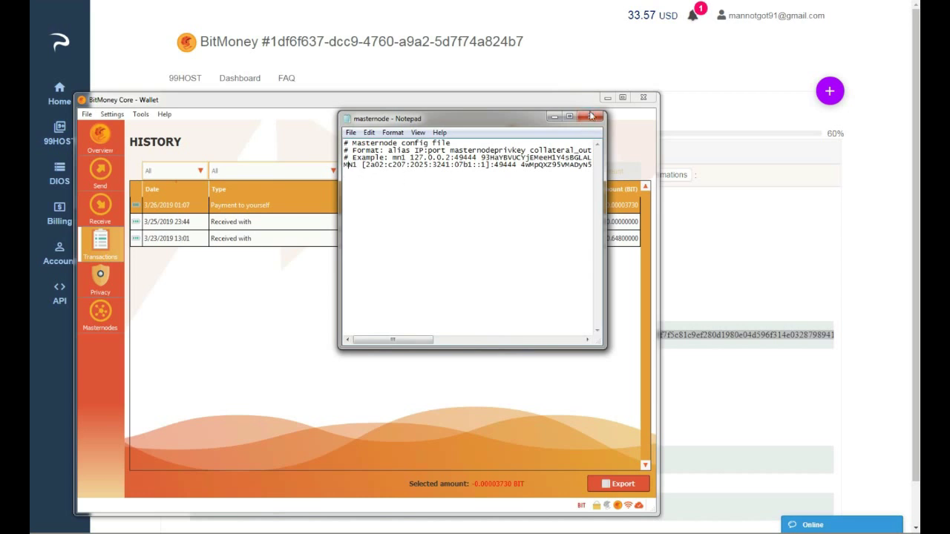
left_click(588, 119)
left_click(448, 257)
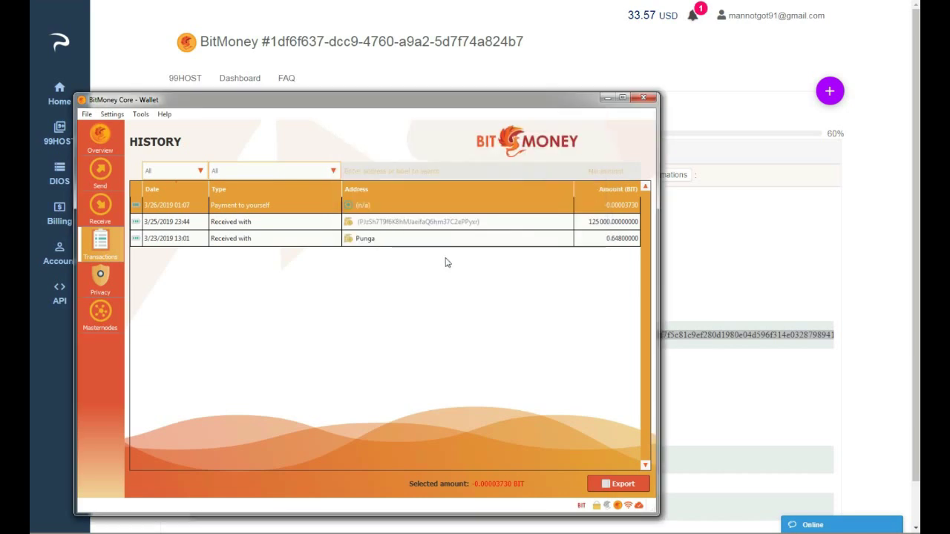
Step: Restart the wallet and select MN1 in its masternodes list, still MISSING
left_click(643, 100)
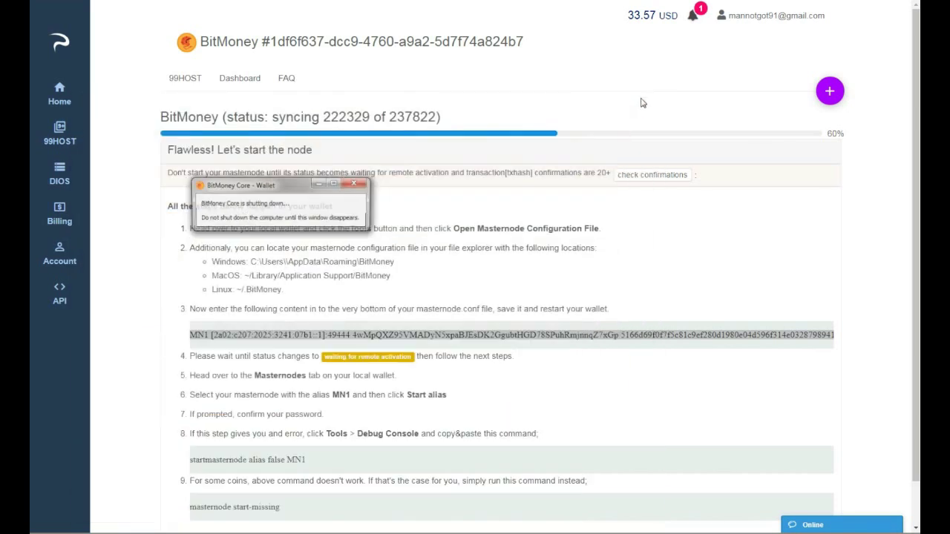
scroll(544, 242, "down", 1)
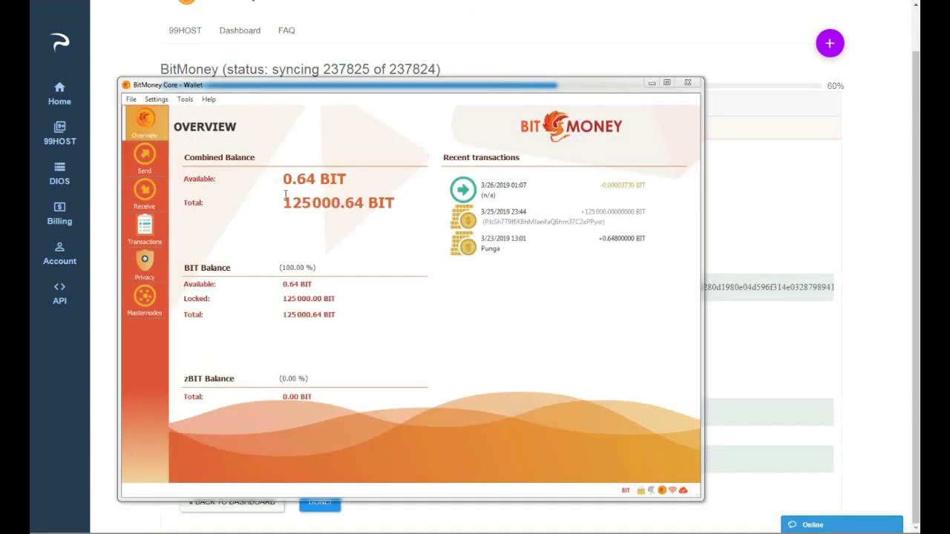
left_click(148, 304)
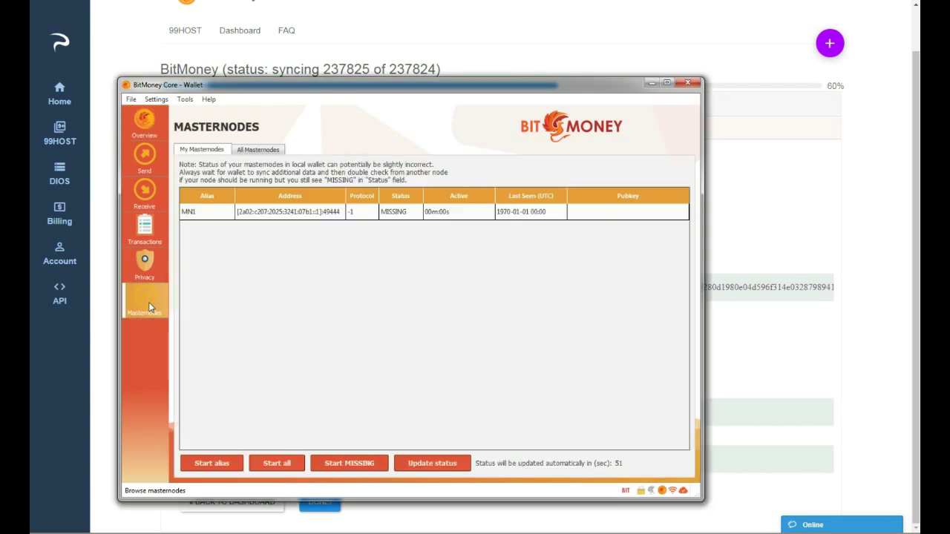
left_click(213, 217)
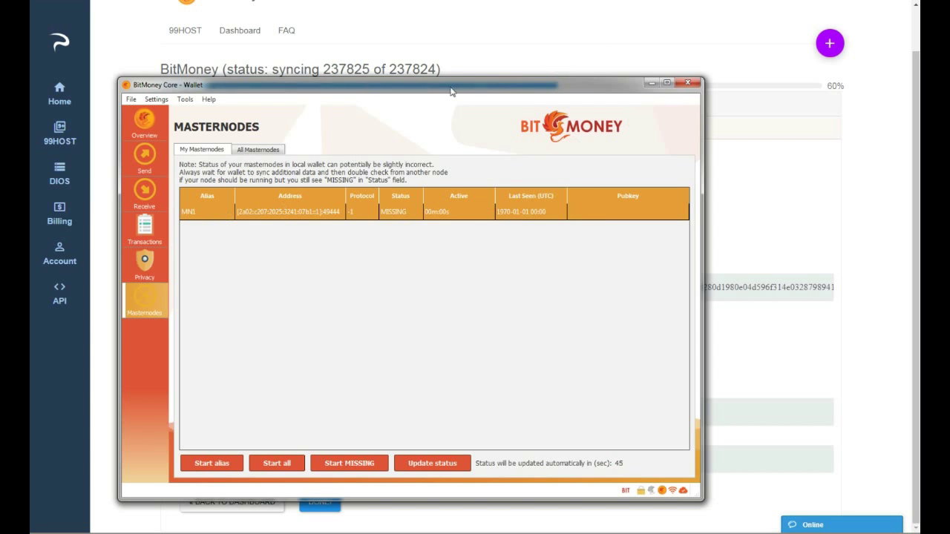
Step: Check collateral confirmations on 99HOST until it reports waiting for remote activation at 90%
left_click_drag(451, 90, 459, 229)
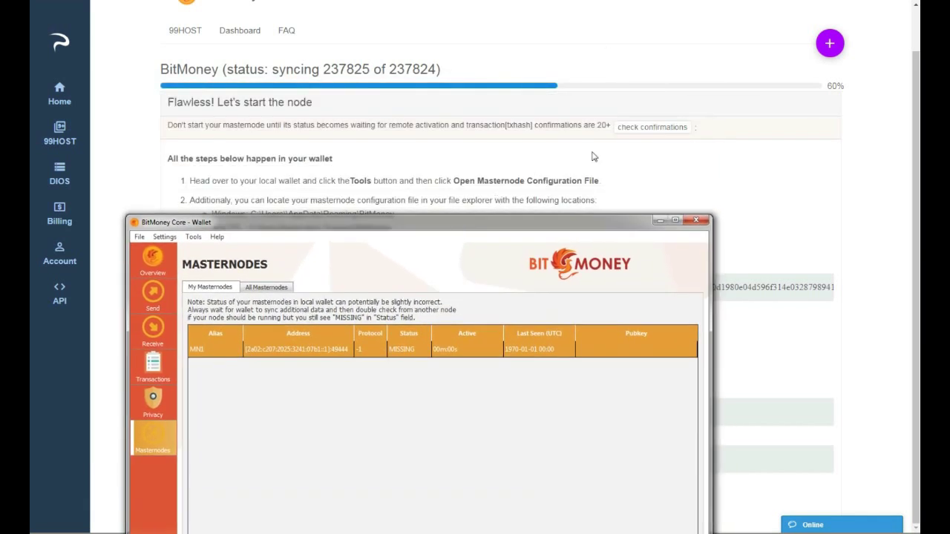
left_click(635, 127)
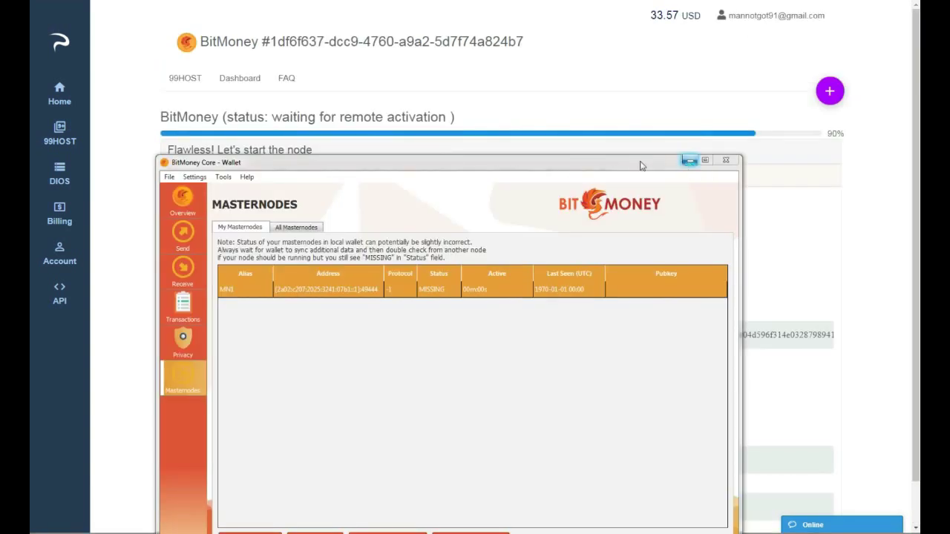
left_click(689, 160)
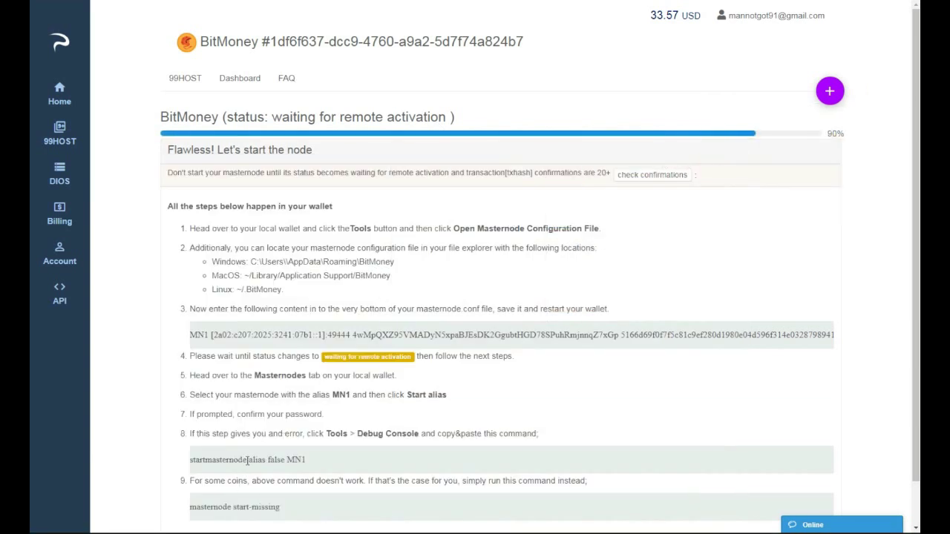
Step: Copy the 'startmasternode alias false MN1' command from the 99HOST page
left_click_drag(310, 459, 191, 460)
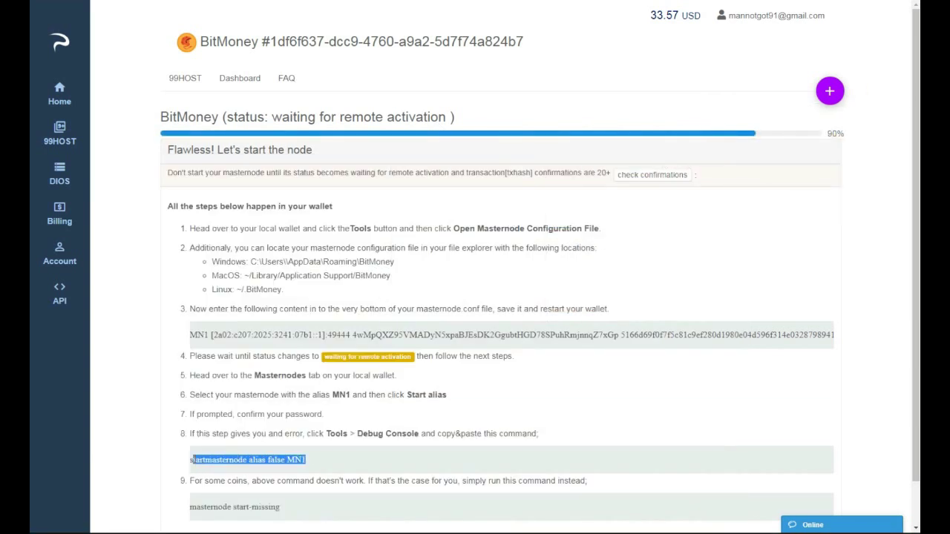
right_click(197, 461)
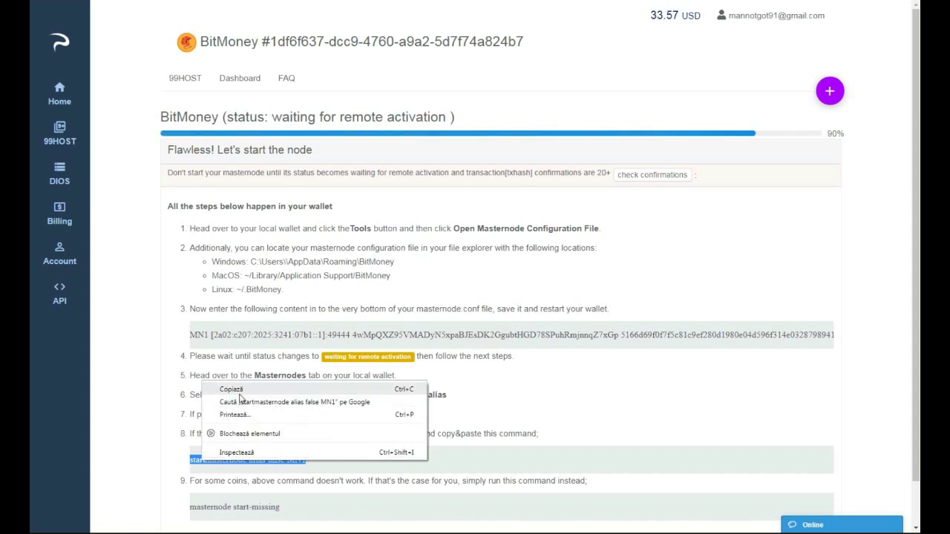
left_click(223, 388)
Step: Fully unlock the wallet via Settings > Unlock Wallet, anonymization-only unchecked, with its passphrase
key("alt+Tab")
left_click_drag(301, 167, 300, 53)
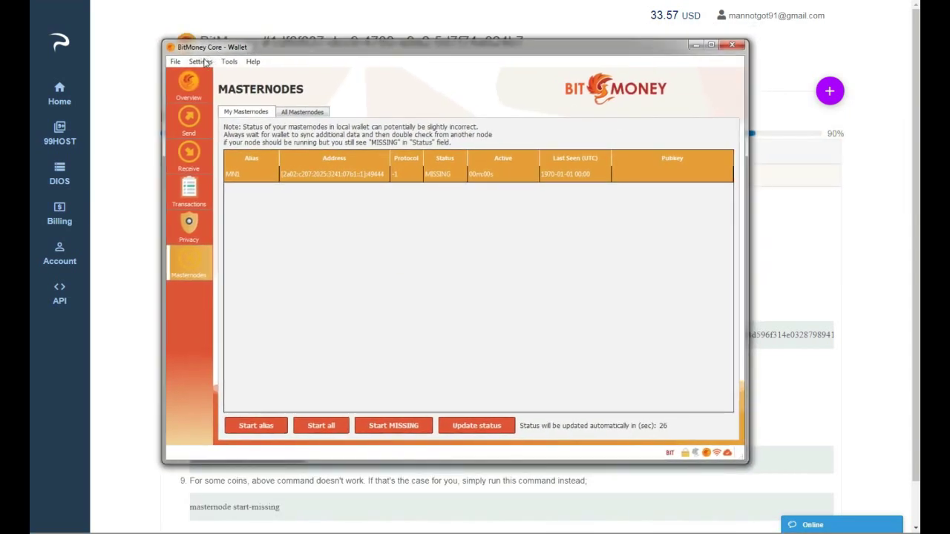
left_click(201, 62)
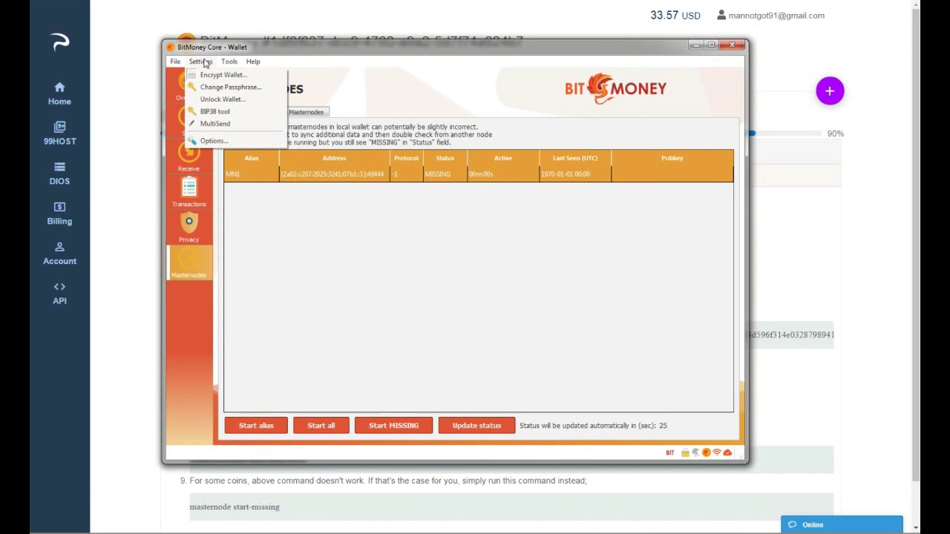
left_click(221, 100)
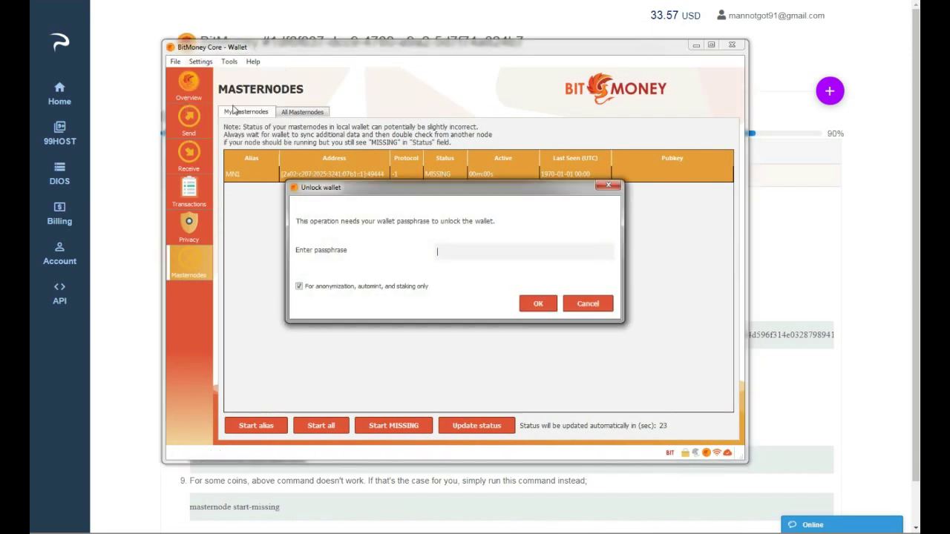
left_click(352, 289)
left_click(469, 257)
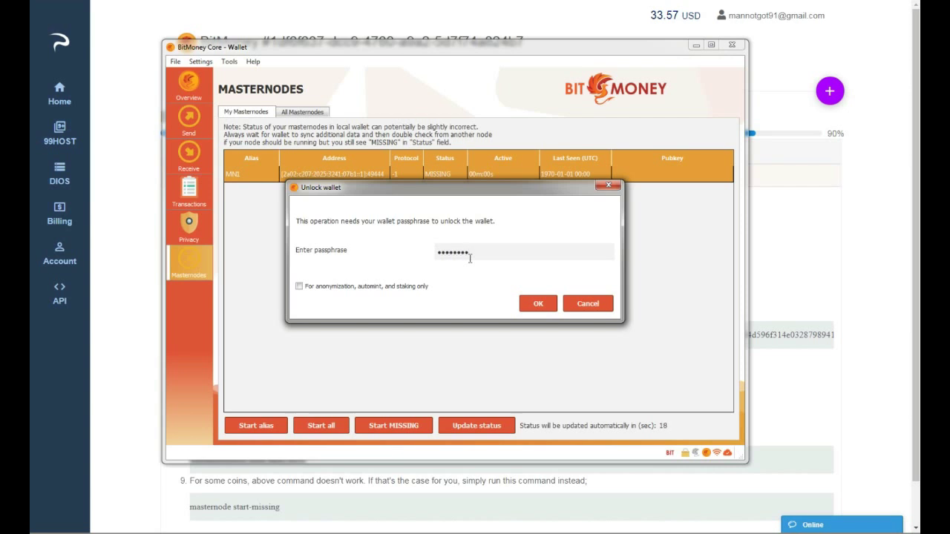
left_click(541, 303)
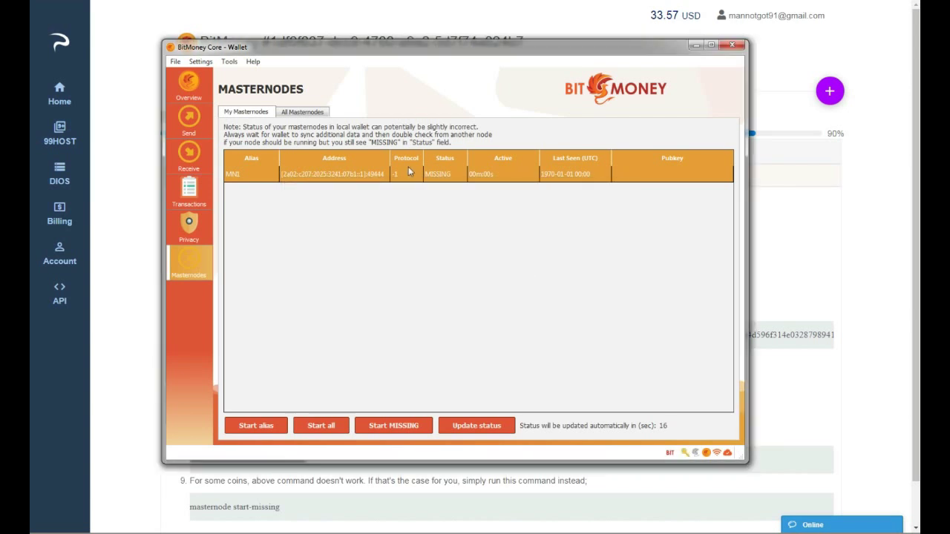
left_click(229, 63)
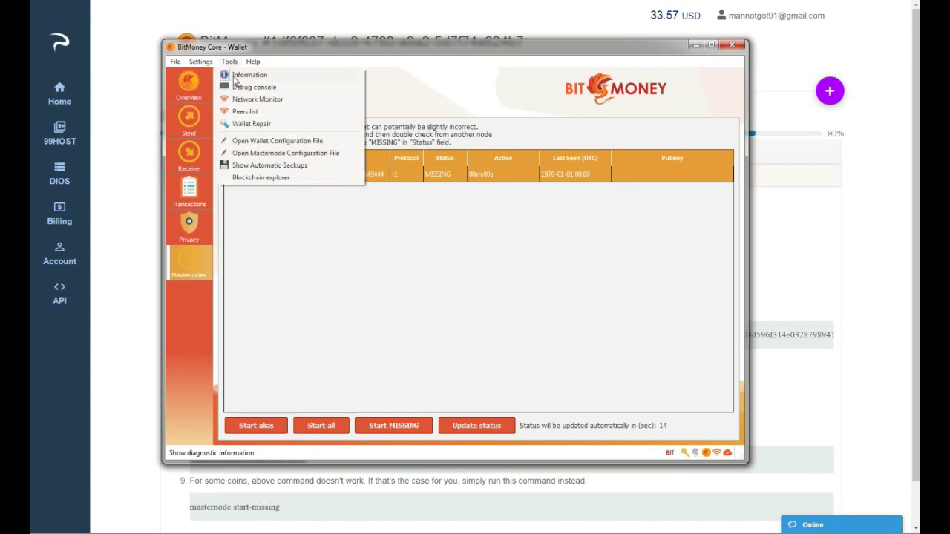
Step: Run 'startmasternode alias false MN1' in the Debug console, then view the node-online notification
left_click(249, 86)
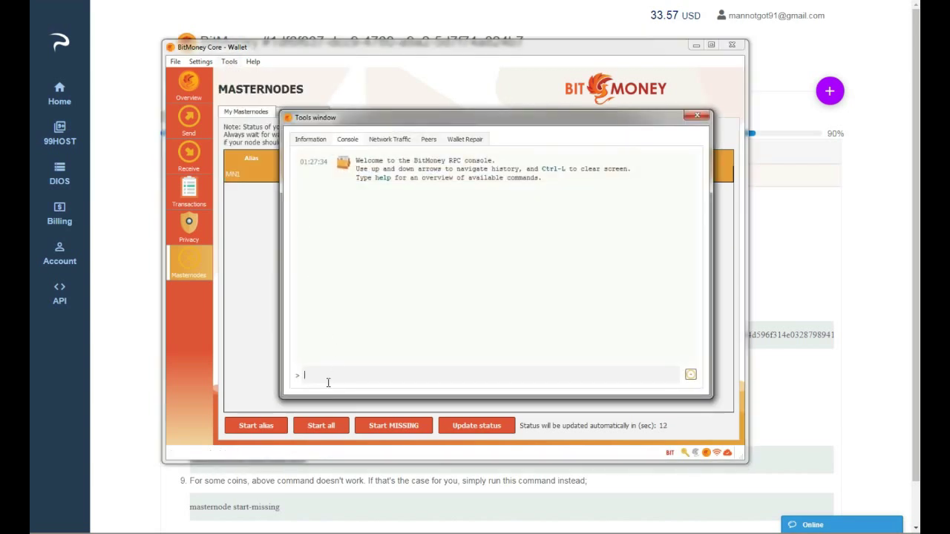
right_click(326, 375)
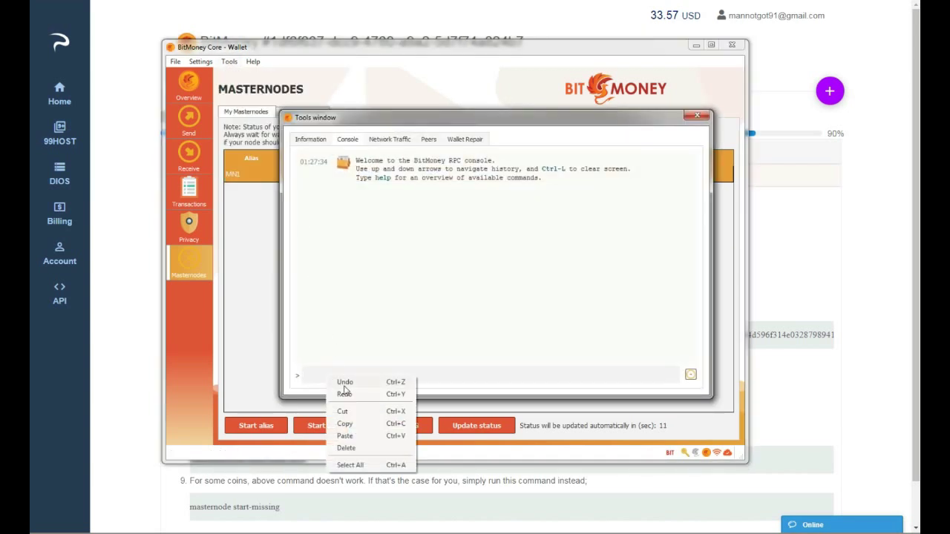
left_click(345, 436)
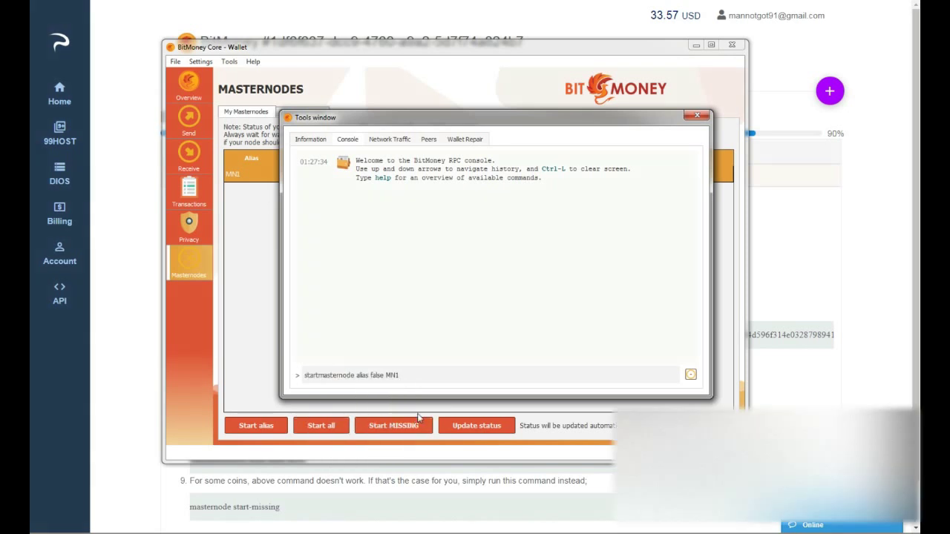
key("Return")
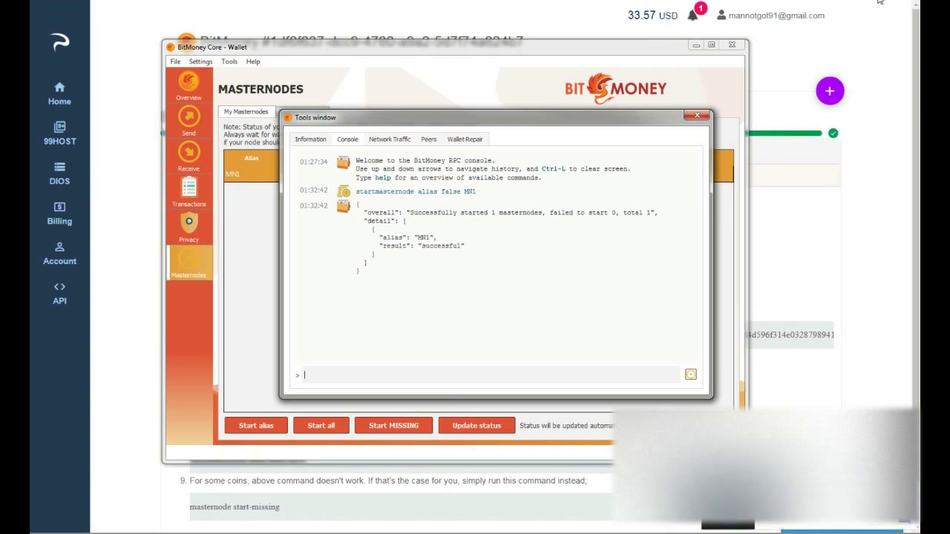
left_click(697, 115)
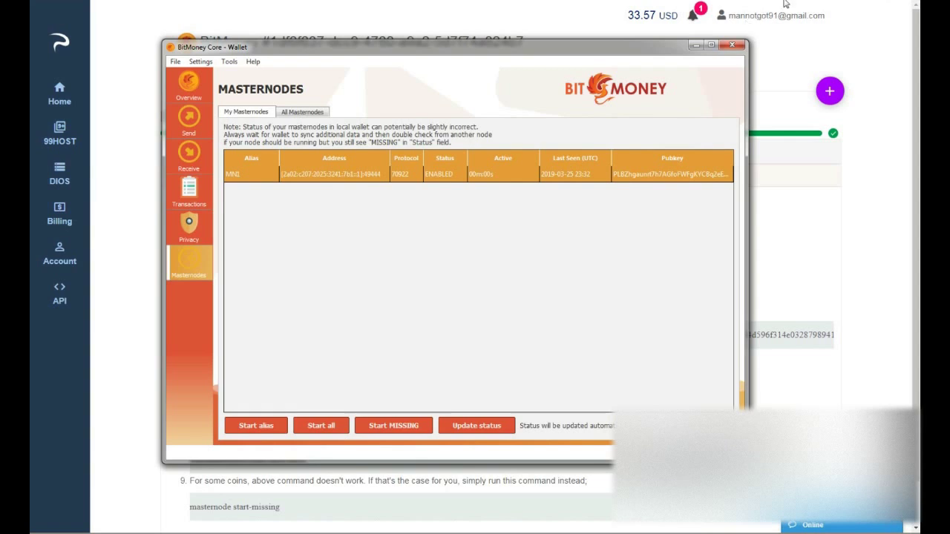
left_click(693, 15)
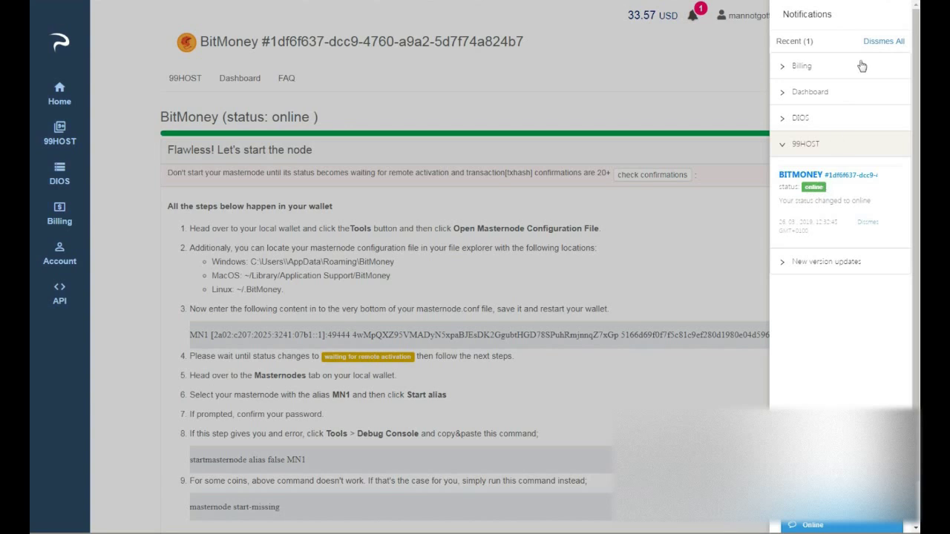
Step: Dismiss all notifications and open the 99HOST Dashboard, confirming MN1 active against the wallet
left_click(879, 42)
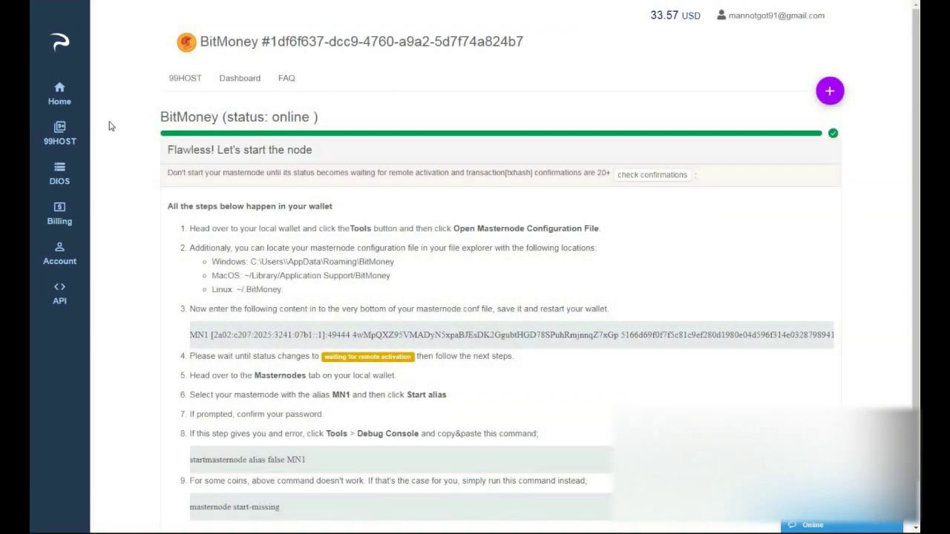
left_click(66, 135)
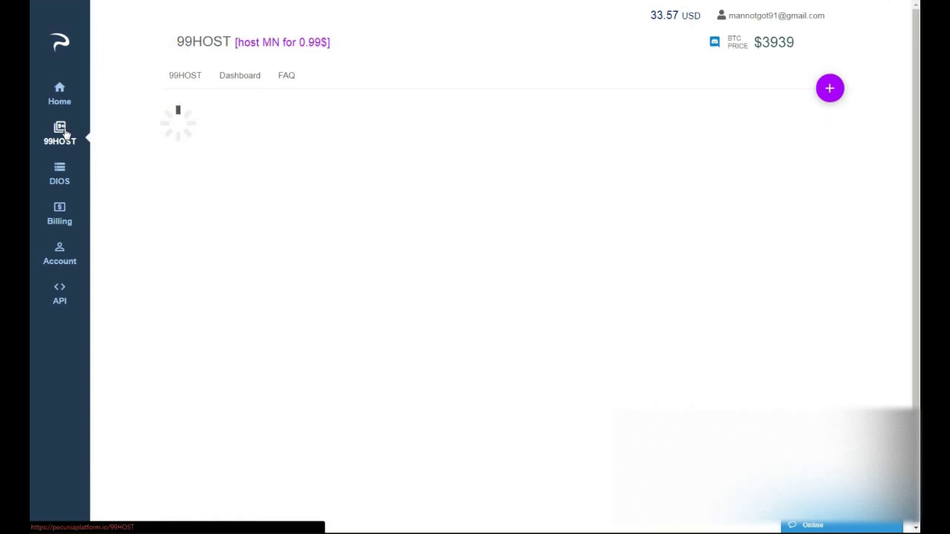
left_click(239, 74)
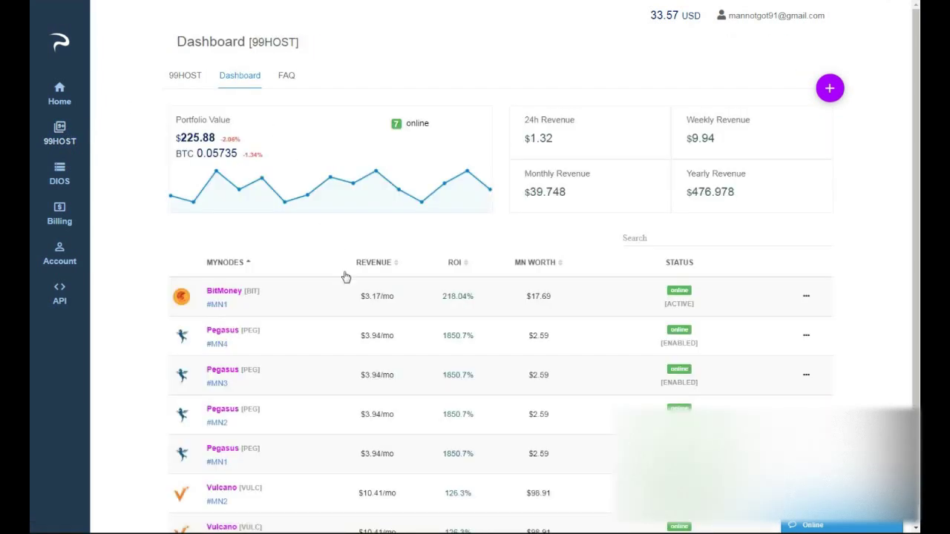
scroll(334, 275, "down", 1)
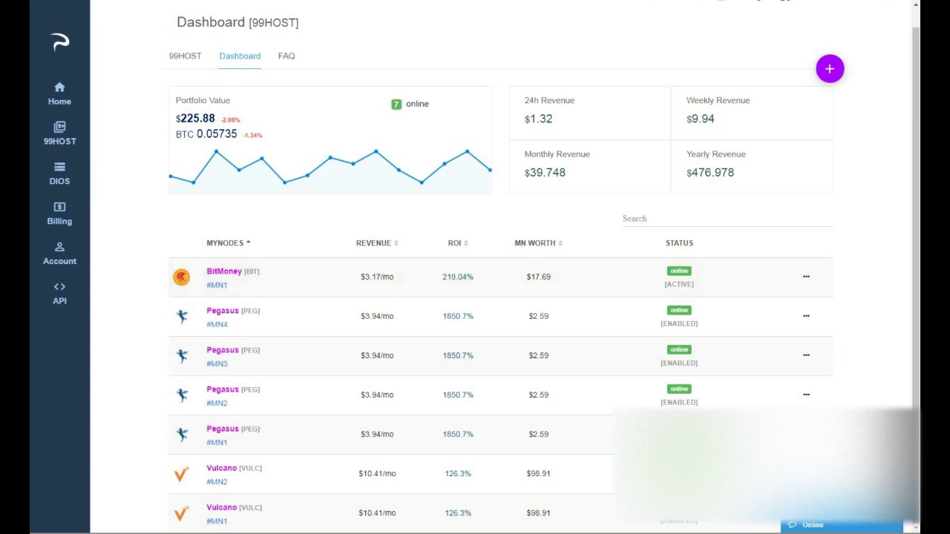
key("alt+Tab")
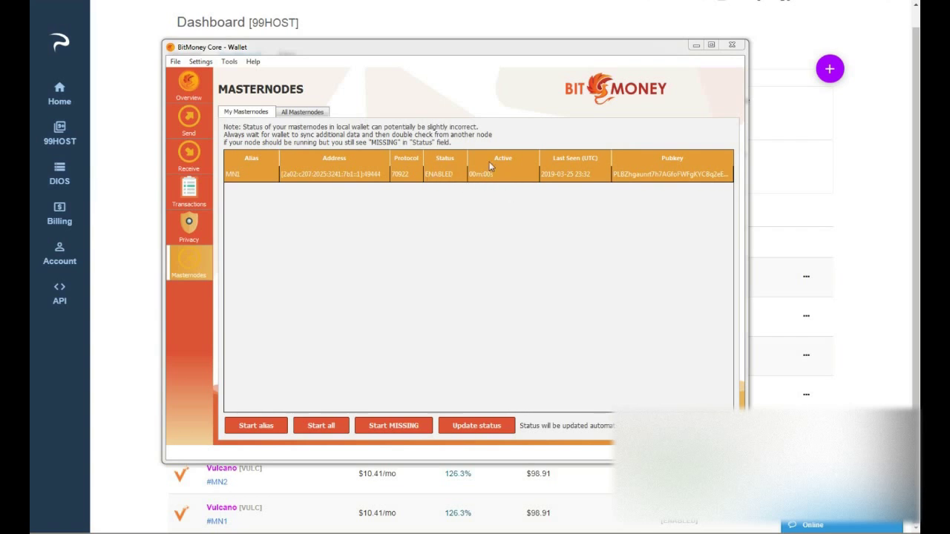
left_click(697, 45)
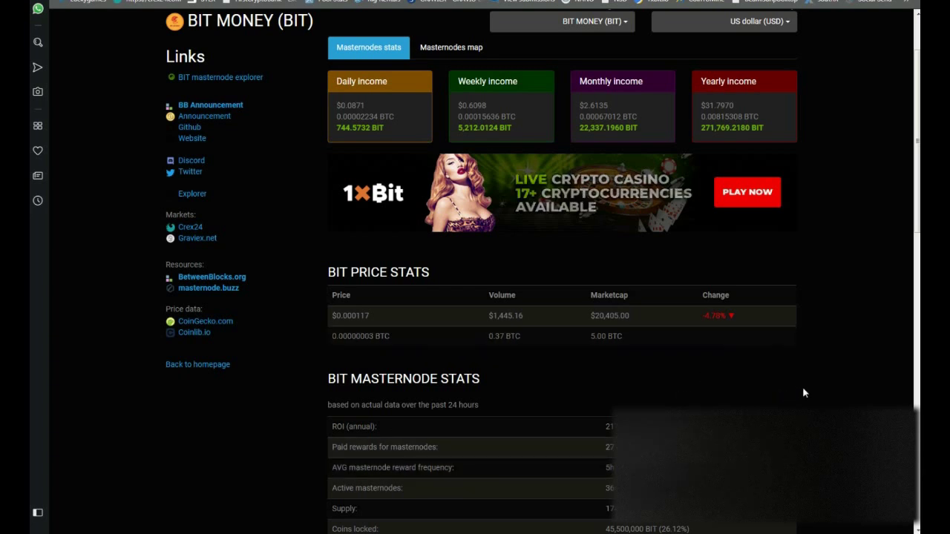
Step: Scroll back to the top of the masternodes.online BIT MONEY stats page
scroll(482, 297, "up", 2)
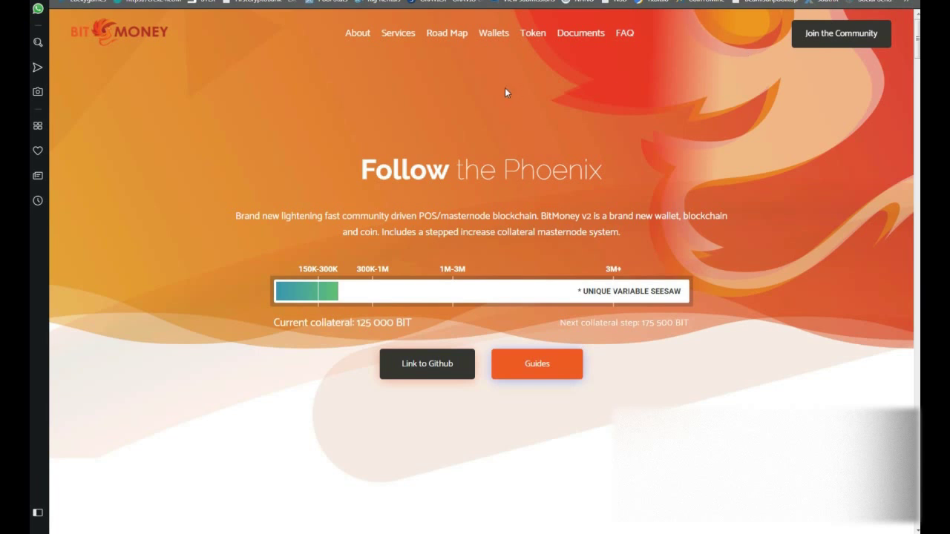
Step: Open the site's About section and read 'The story so far' with its exchange links
left_click(356, 36)
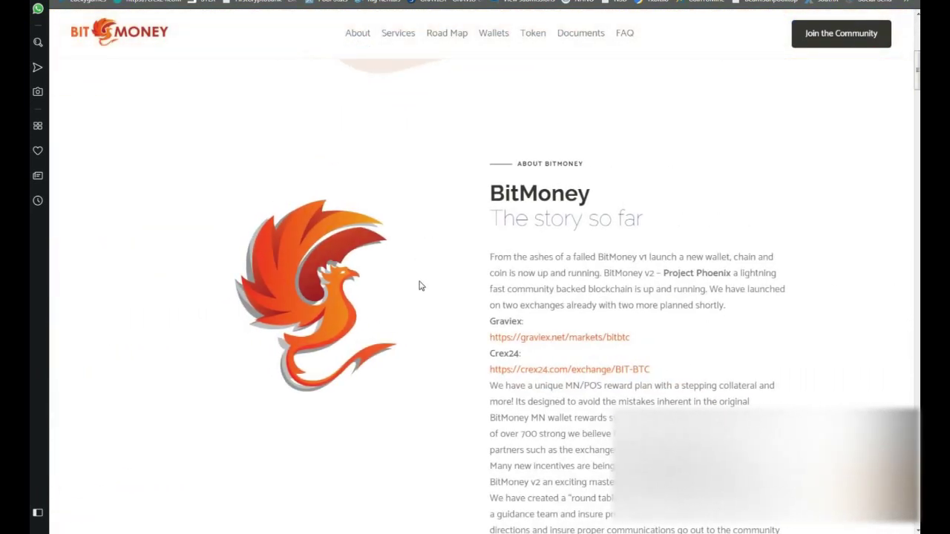
scroll(419, 285, "down", 1)
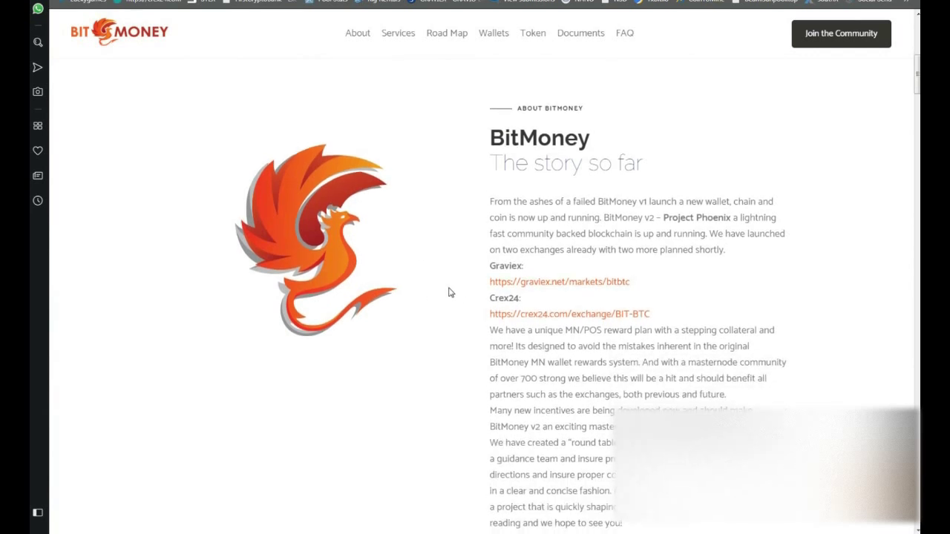
scroll(448, 293, "down", 2)
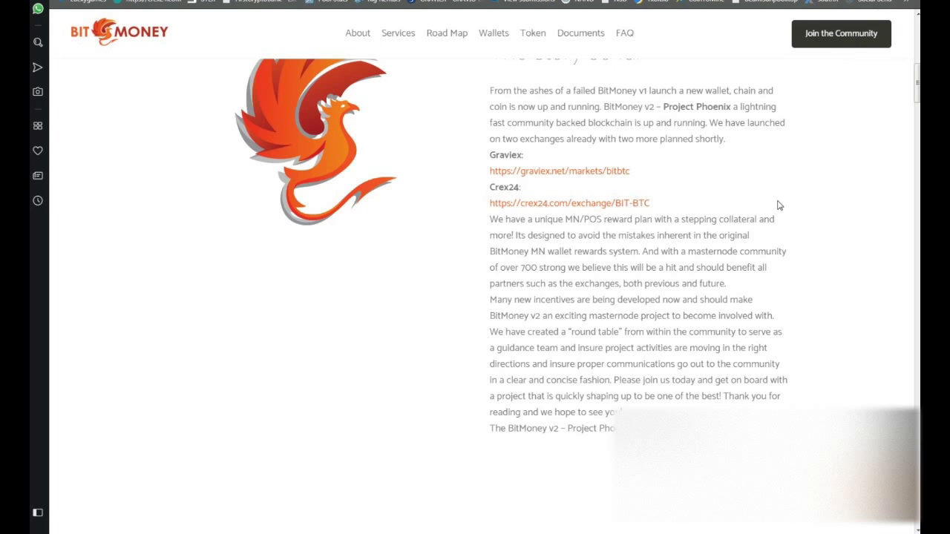
scroll(778, 206, "up", 1)
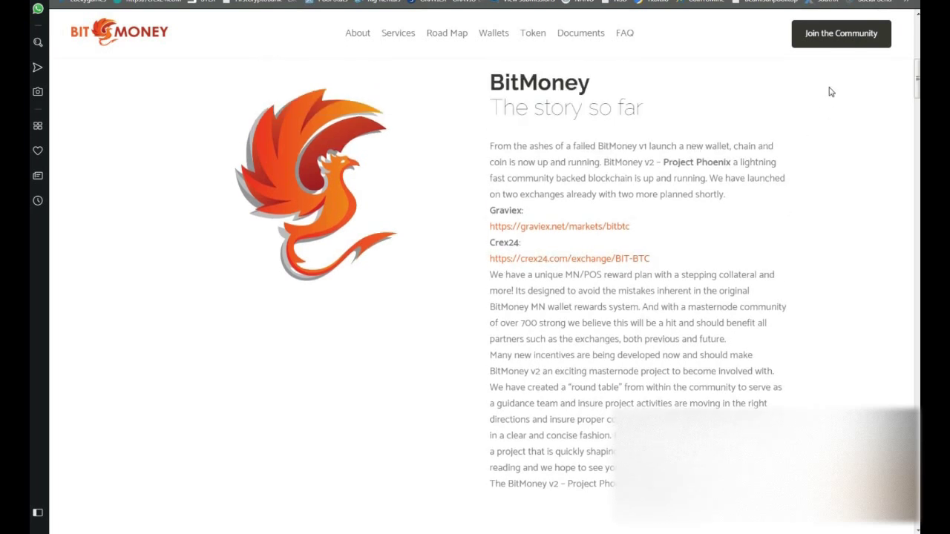